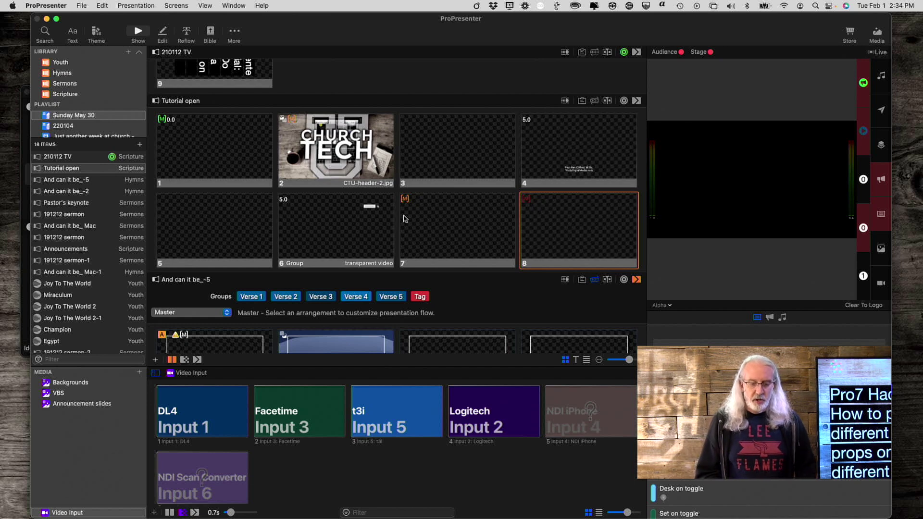
# Step: Open Screens > Configure Screens… and drag the Screen Configuration window to the right
pyautogui.scroll(-4, 463, 209)
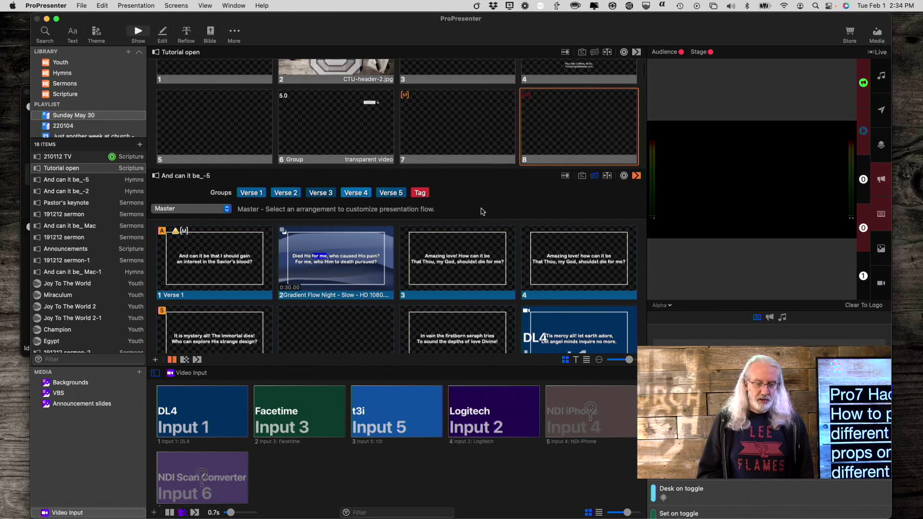
pyautogui.scroll(10, 482, 211)
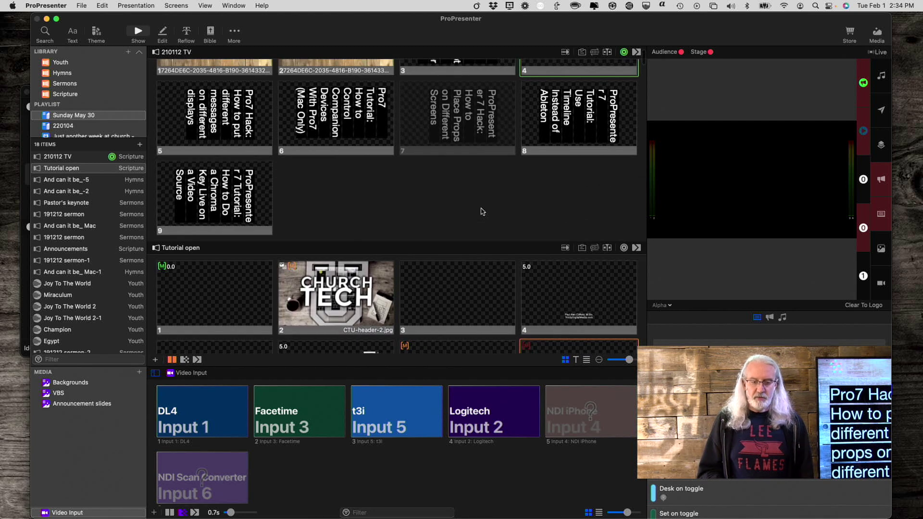
pyautogui.scroll(-5, 482, 211)
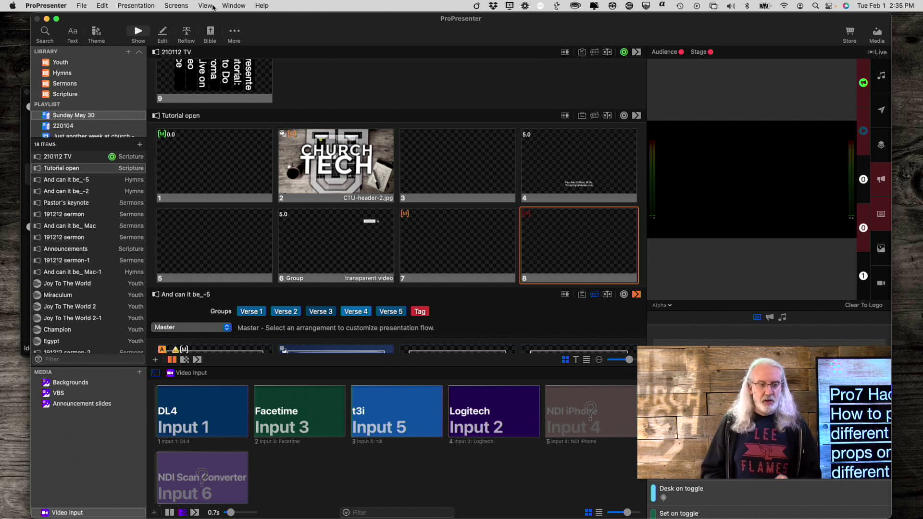
pyautogui.click(177, 5)
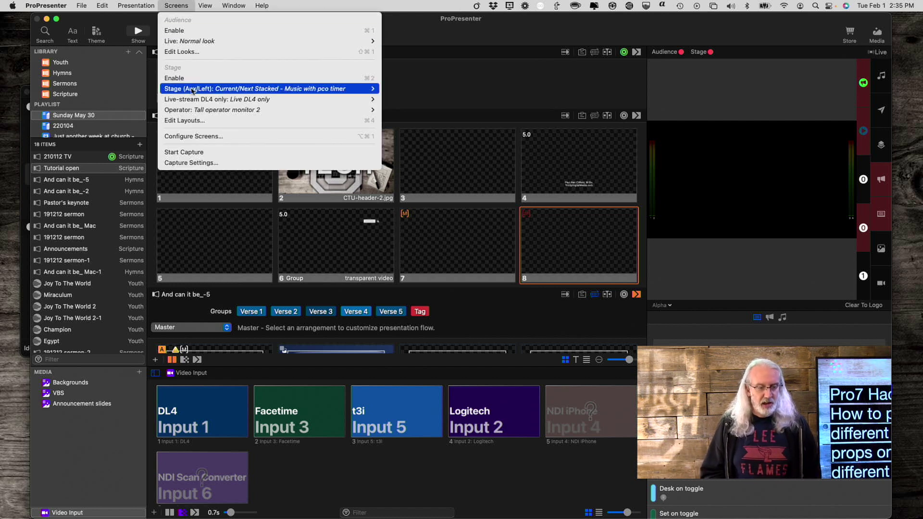
pyautogui.click(195, 137)
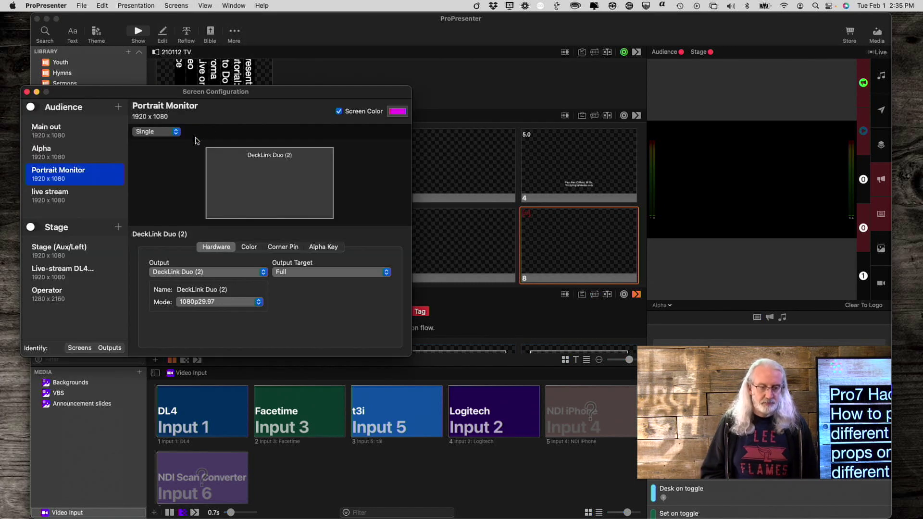
pyautogui.moveTo(282, 95); pyautogui.dragTo(411, 89)
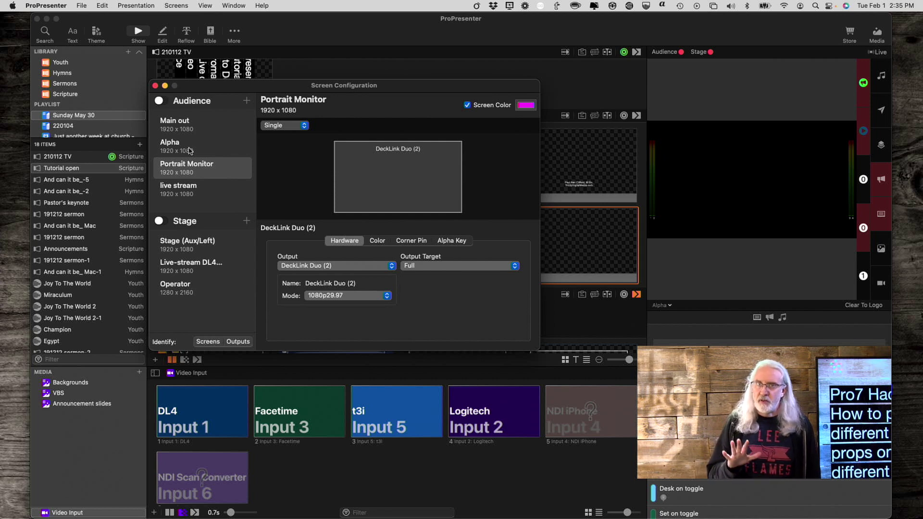
pyautogui.click(246, 102)
# Step: Add a new grouped 3840x2160 audience screen with a 2x2 grid of outputs
pyautogui.click(247, 101)
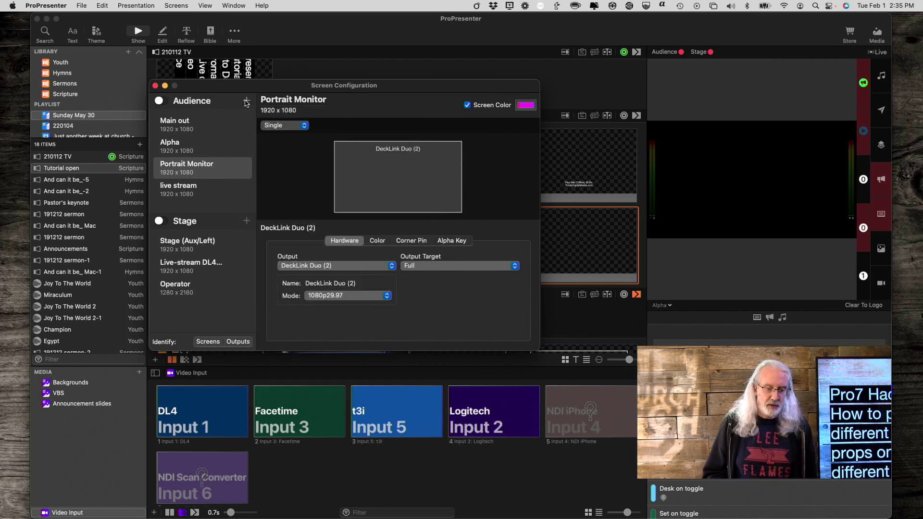
pyautogui.click(246, 102)
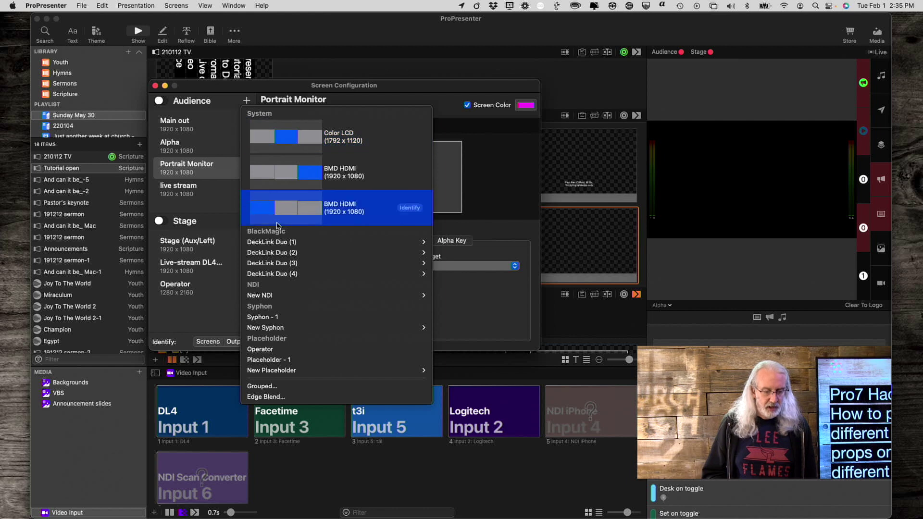
pyautogui.moveTo(280, 268)
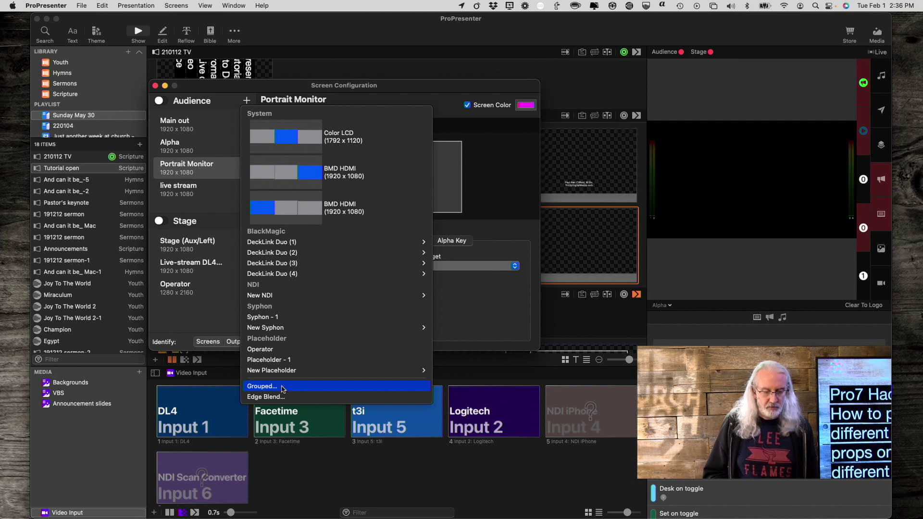
pyautogui.click(283, 388)
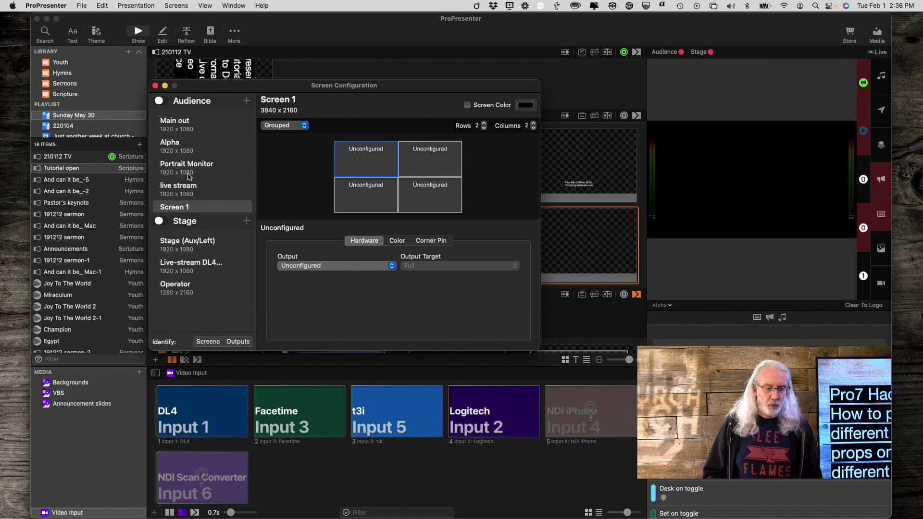
# Step: Rename the new Screen 1 to 'Quad'
pyautogui.scroll(-1, 189, 176)
pyautogui.scroll(-2, 188, 176)
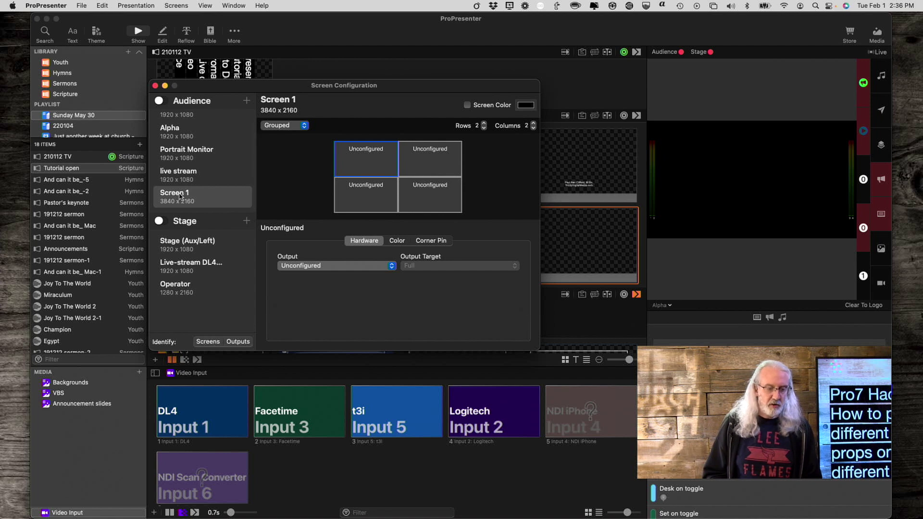
pyautogui.doubleClick(179, 195)
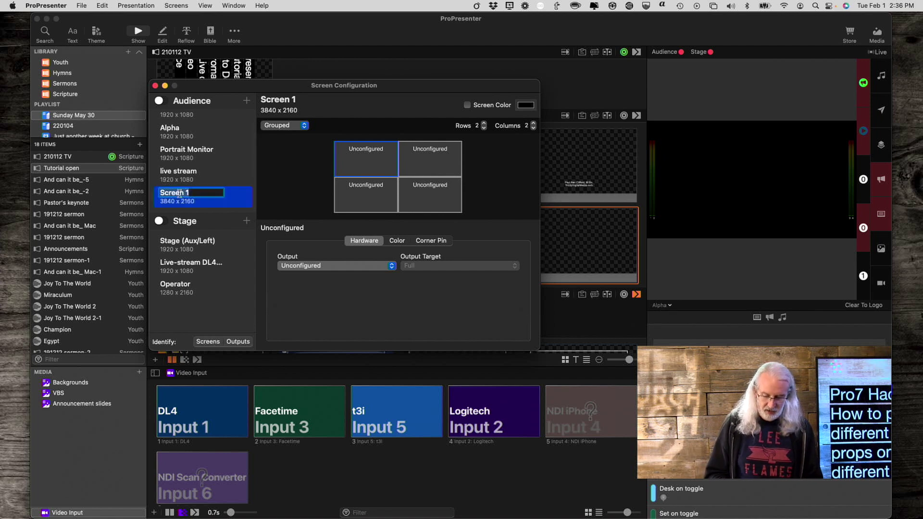
pyautogui.press('BackSpace')
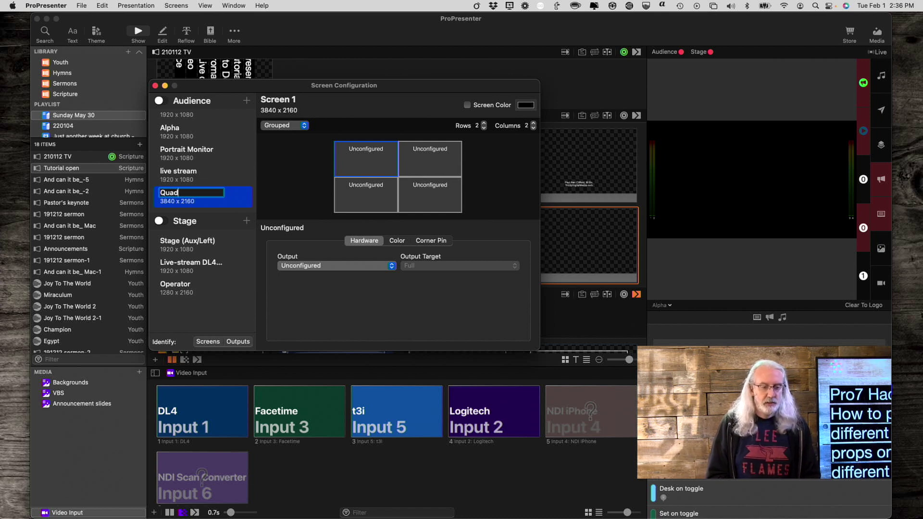
pyautogui.press('Return')
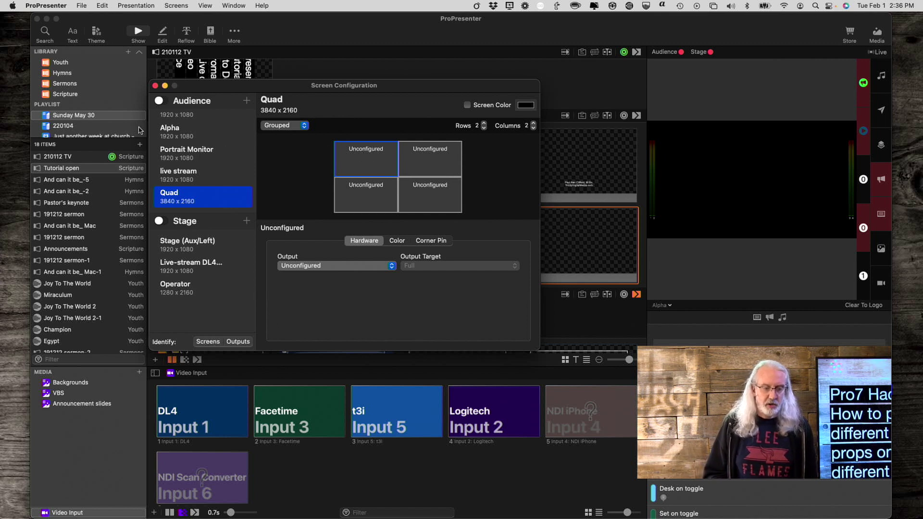
# Step: Review the first Quad cell's output choices and check which output Main out uses
pyautogui.scroll(2, 189, 152)
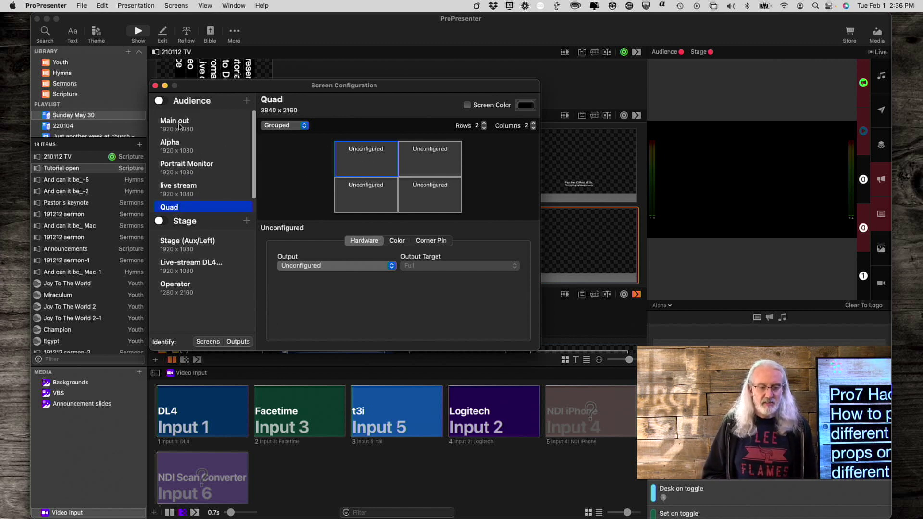
pyautogui.click(392, 265)
pyautogui.moveTo(364, 138)
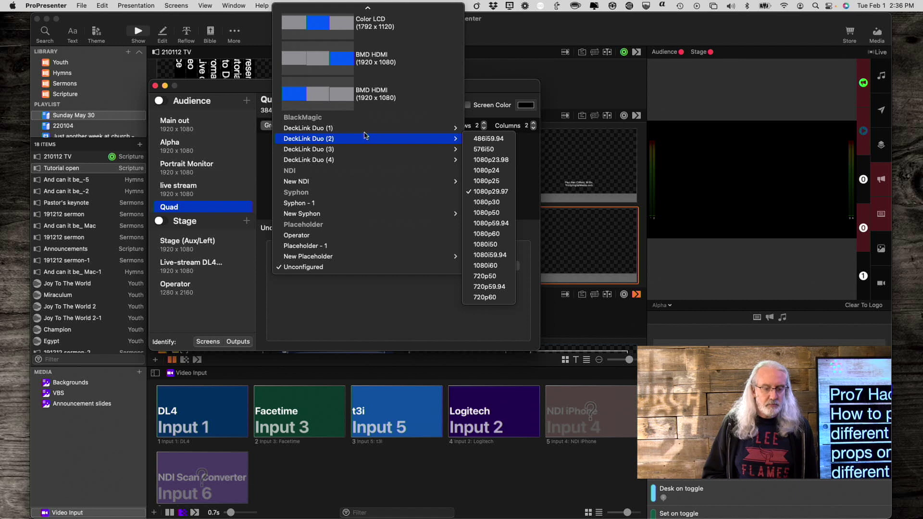
pyautogui.click(240, 91)
pyautogui.doubleClick(200, 121)
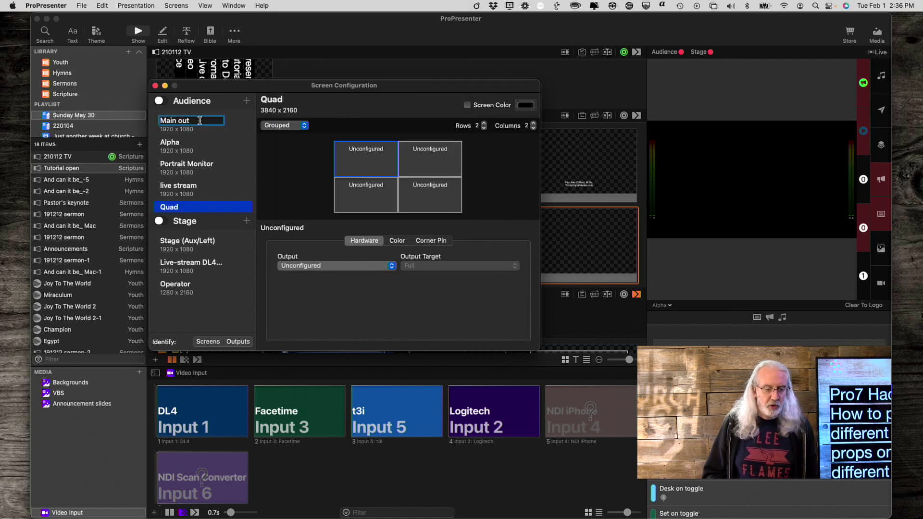
pyautogui.click(203, 134)
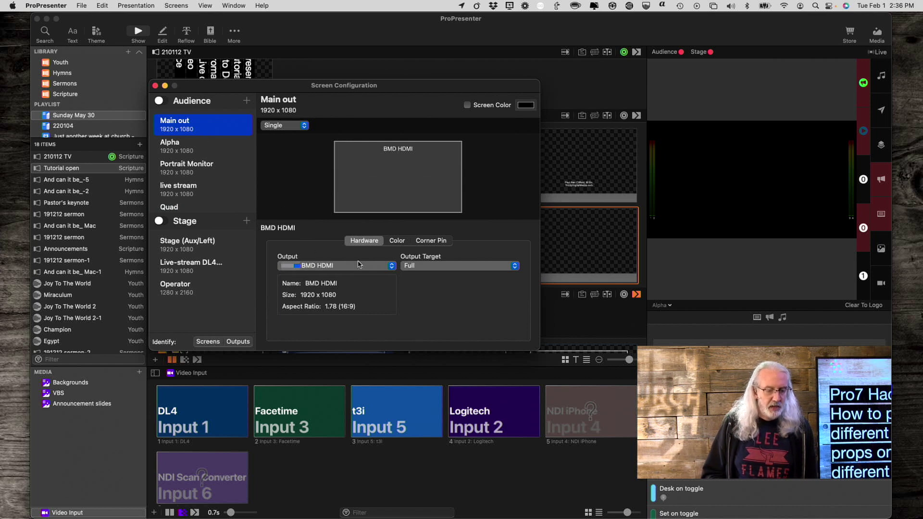
pyautogui.click(197, 207)
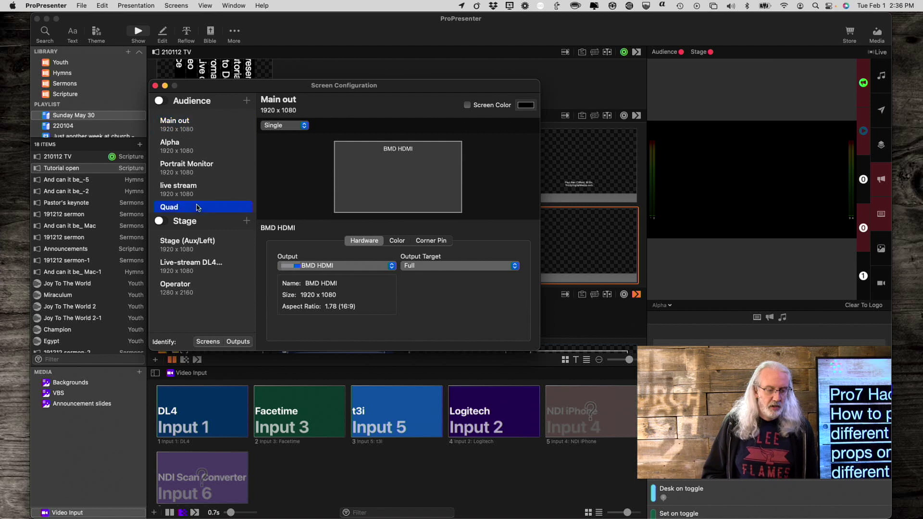
# Step: Set Quad's first cell output to BMD HDMI and choose Assign to All
pyautogui.click(363, 267)
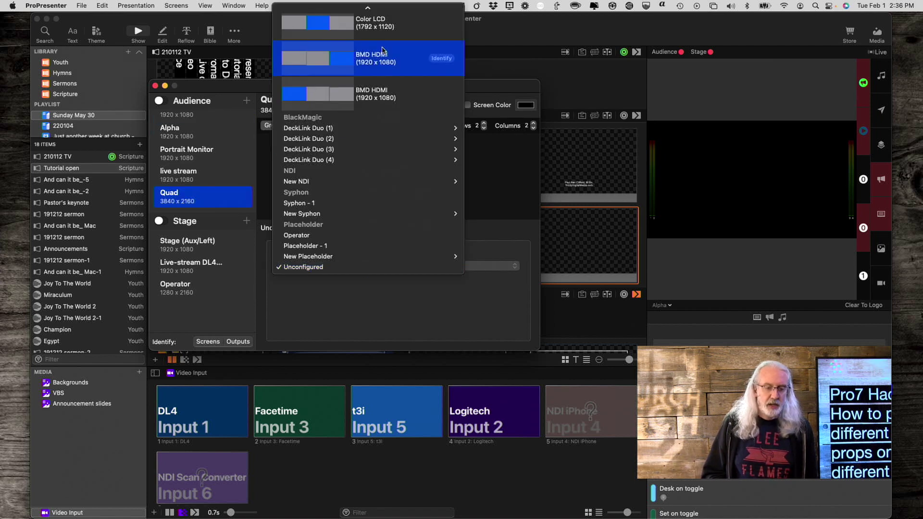
pyautogui.click(381, 62)
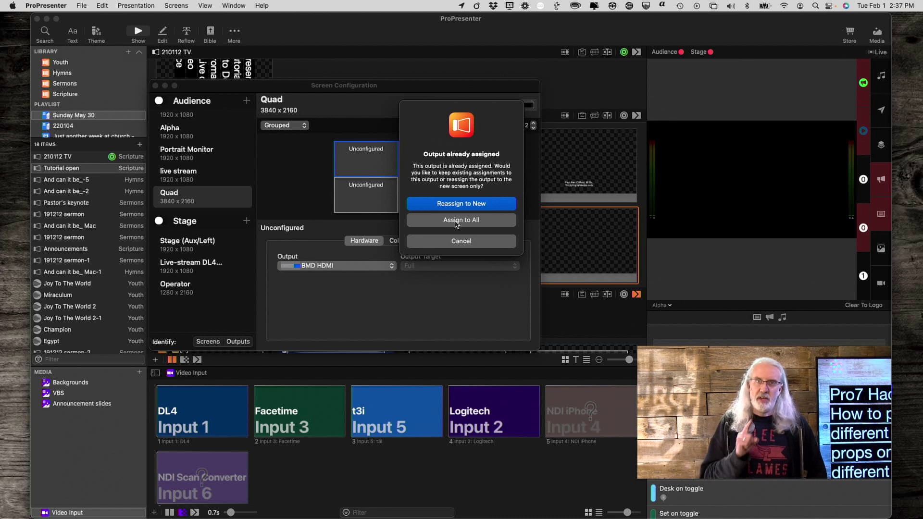
pyautogui.click(456, 222)
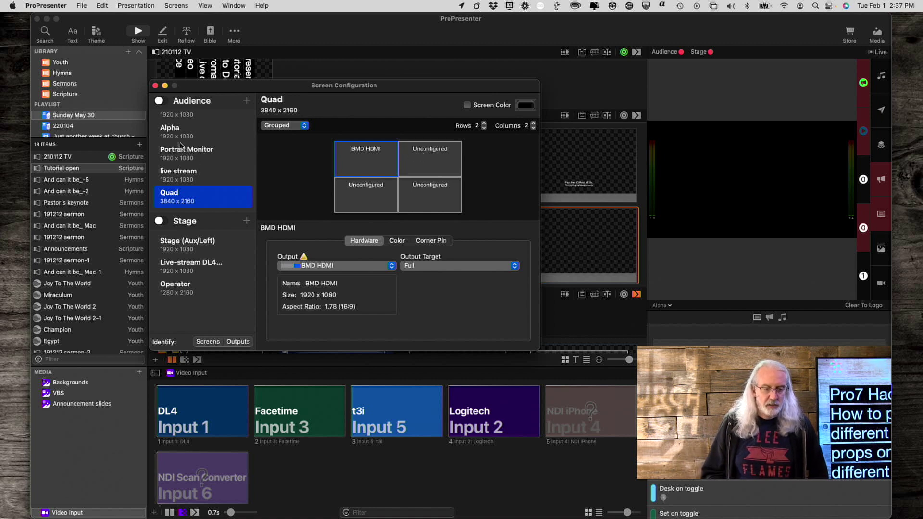
# Step: Set Quad's top-right cell to DeckLink Duo (1) at 1080p29.97, assigned to all
pyautogui.click(434, 160)
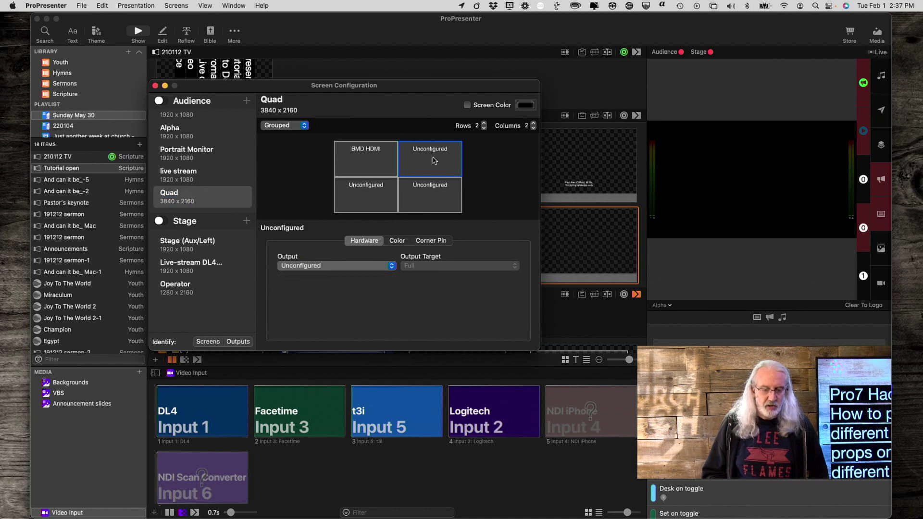
pyautogui.click(389, 268)
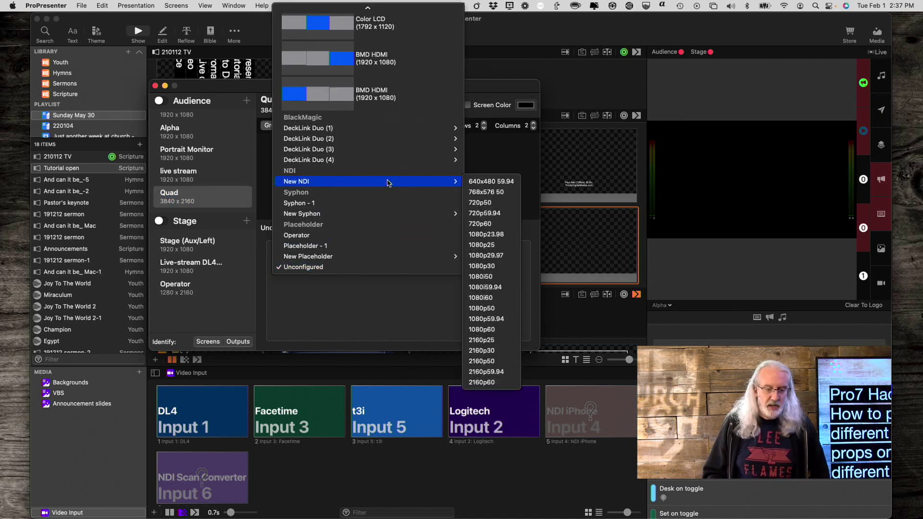
pyautogui.moveTo(388, 161)
pyautogui.moveTo(385, 128)
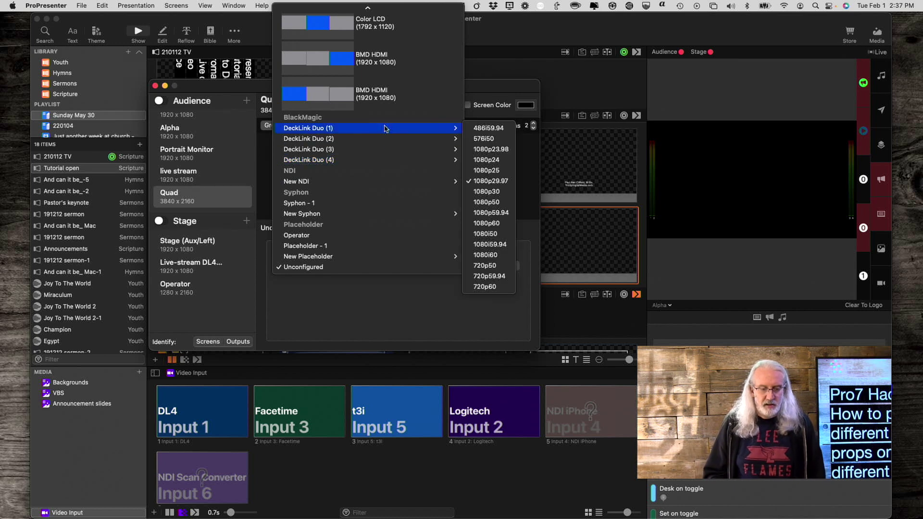
pyautogui.click(488, 181)
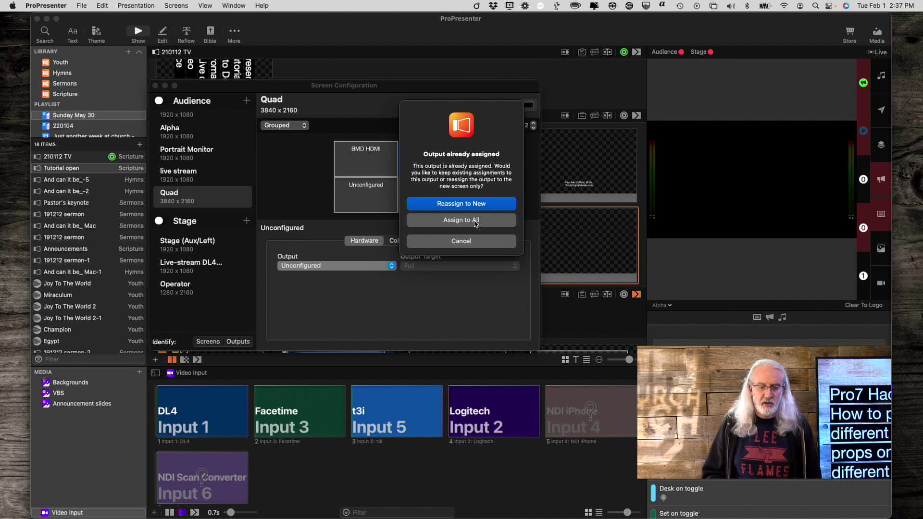
pyautogui.click(475, 221)
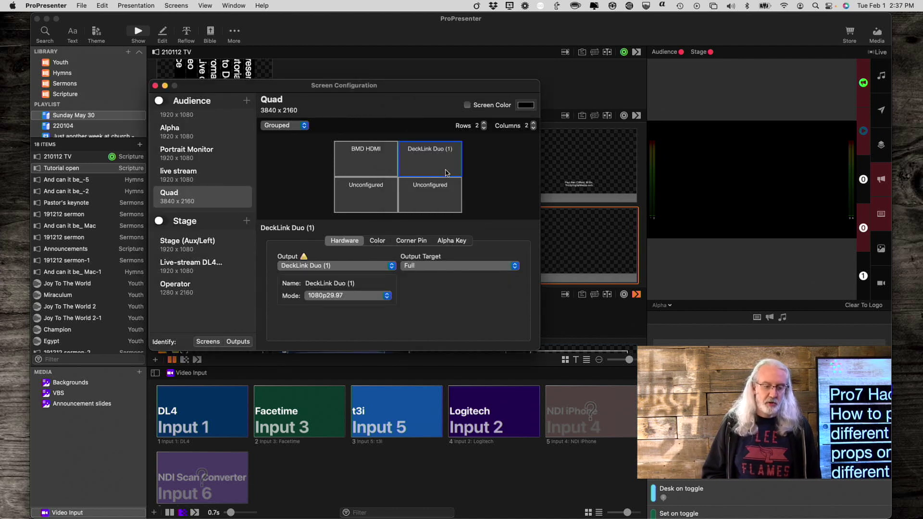
# Step: View the Alpha screen, then Quad's DeckLink Duo (1) cell and empty bottom-left cell
pyautogui.click(182, 137)
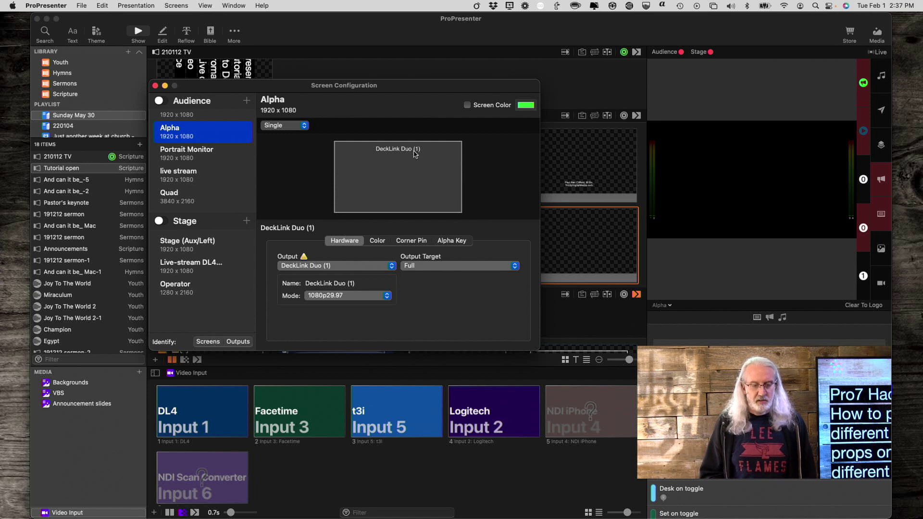
pyautogui.click(168, 195)
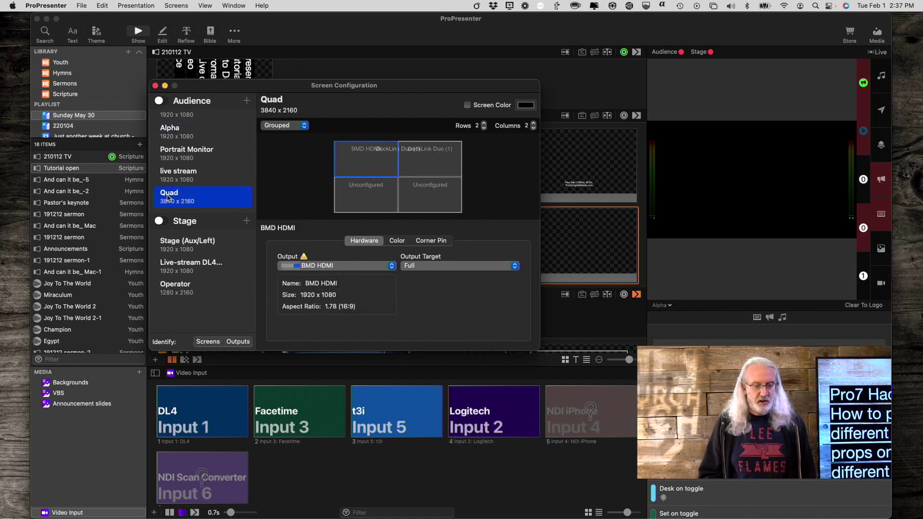
pyautogui.click(447, 154)
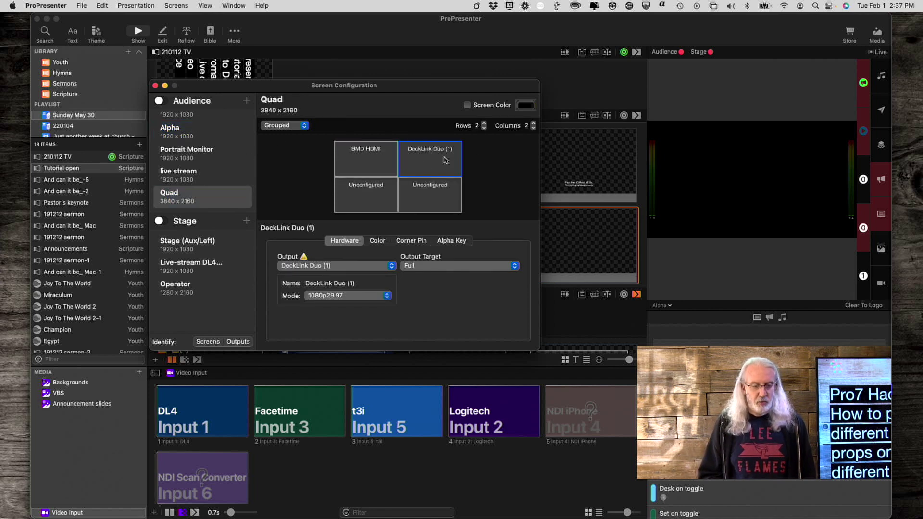
pyautogui.click(379, 189)
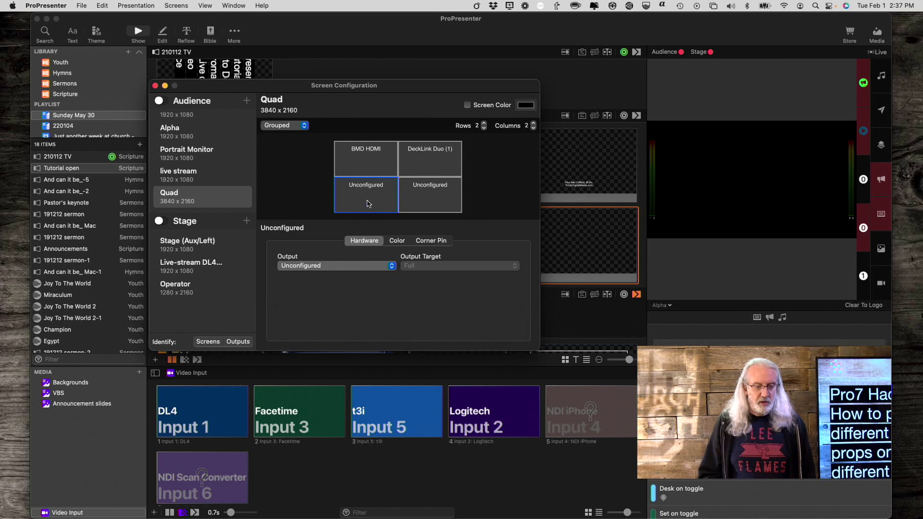
# Step: Set Quad's top-left cell to DeckLink Duo (2) at 1080p29.97, then view the live stream screen
pyautogui.click(194, 156)
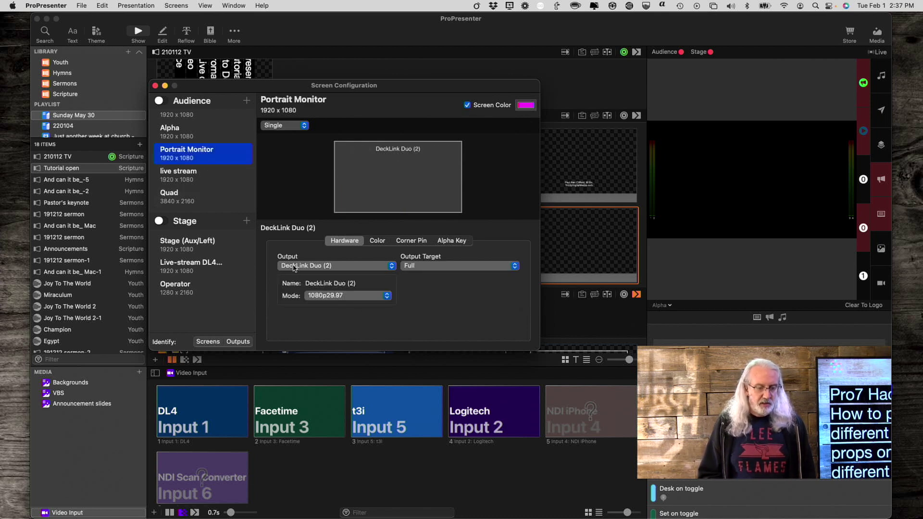
pyautogui.click(202, 199)
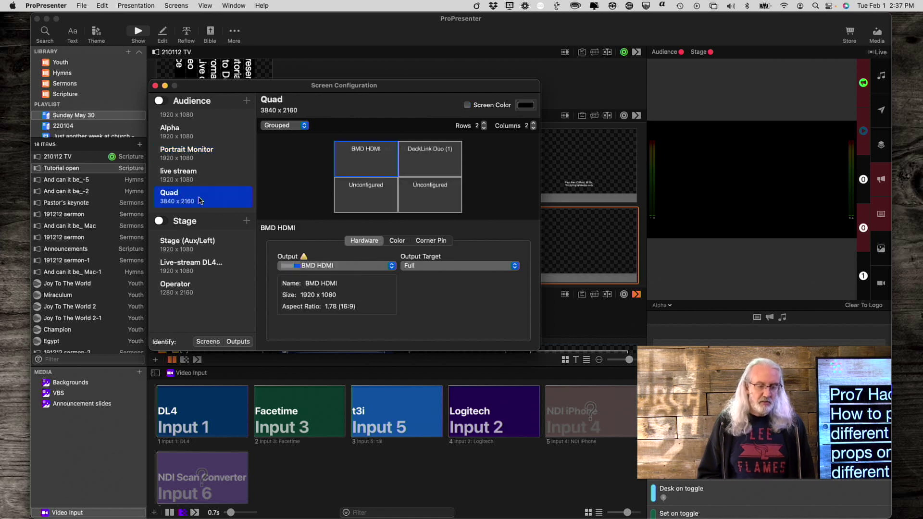
pyautogui.click(392, 267)
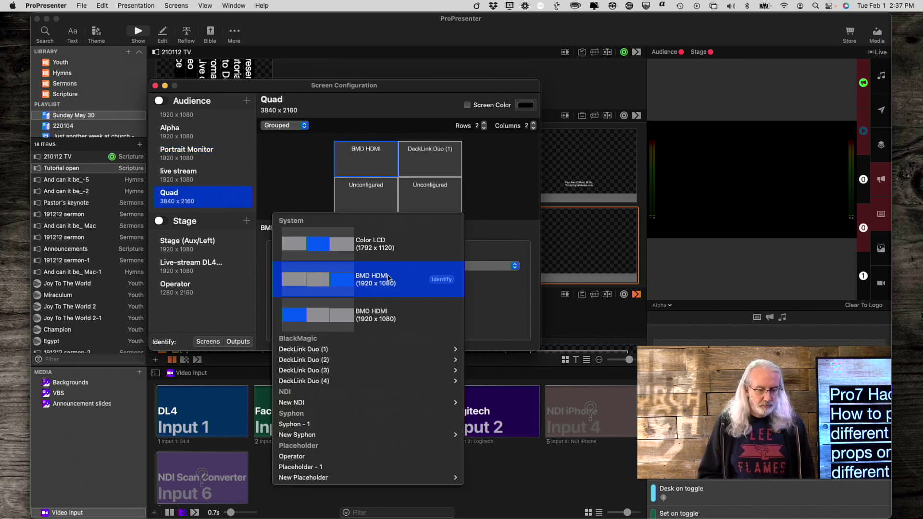
pyautogui.moveTo(378, 360)
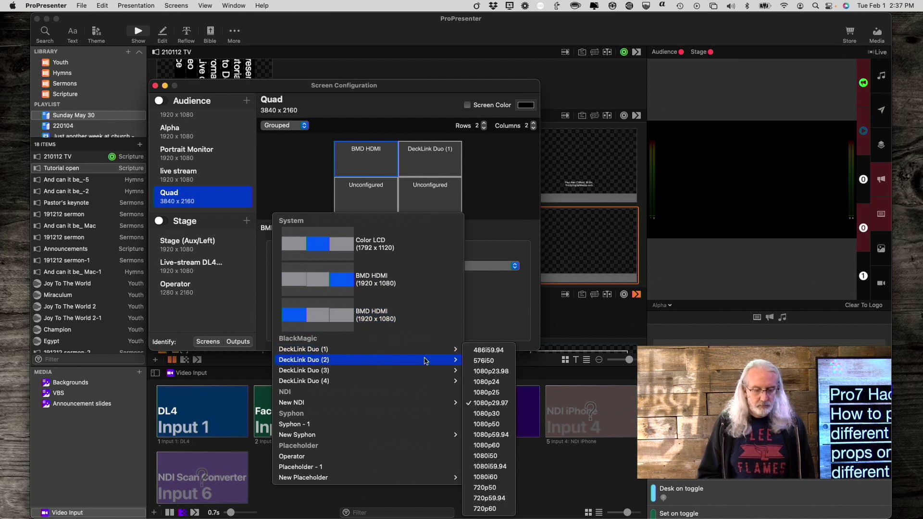
pyautogui.click(484, 408)
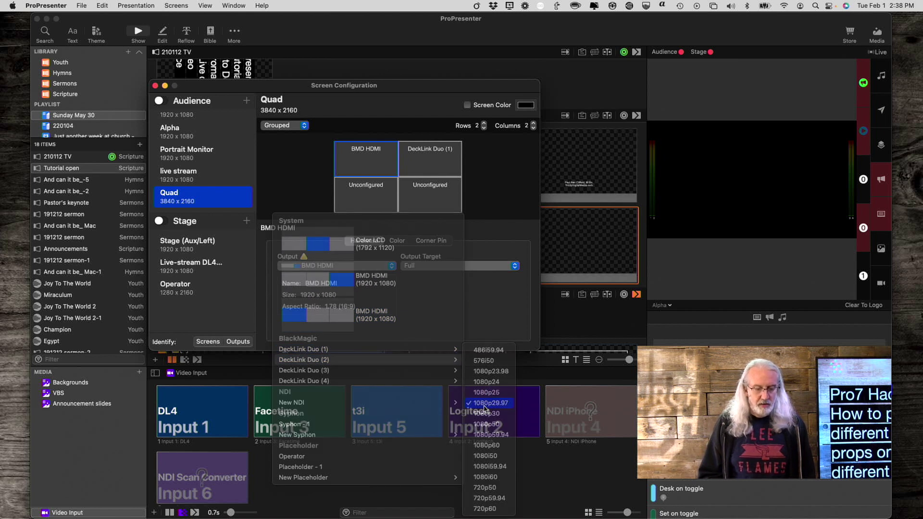
pyautogui.click(467, 220)
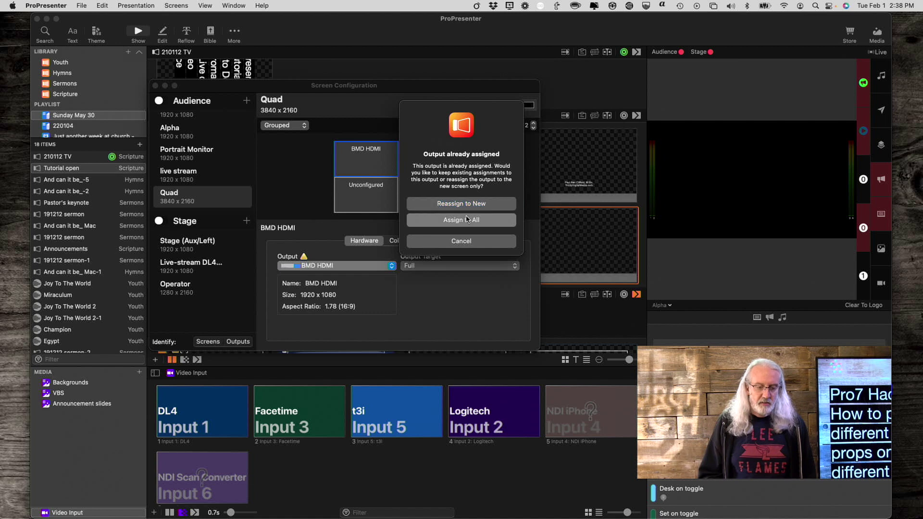
pyautogui.click(189, 174)
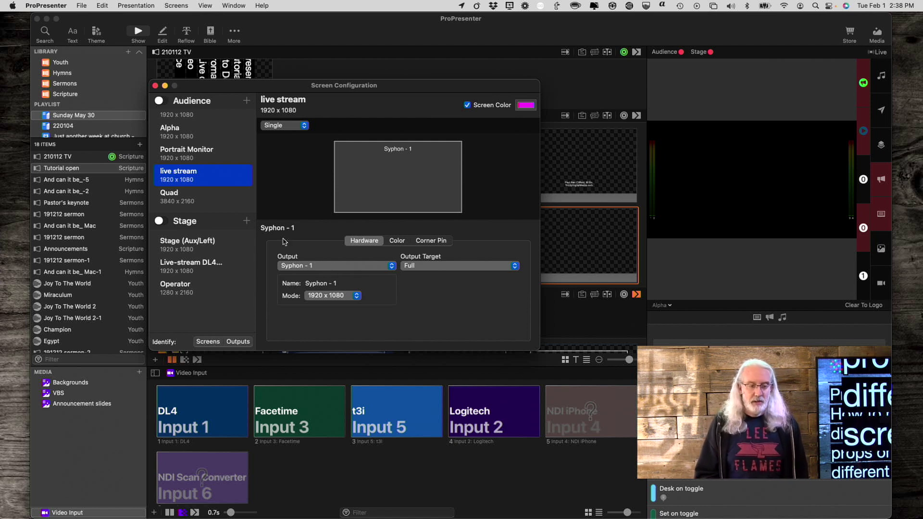
# Step: Set Quad's bottom-right cell output to Syphon - 1, assigned to all
pyautogui.click(189, 195)
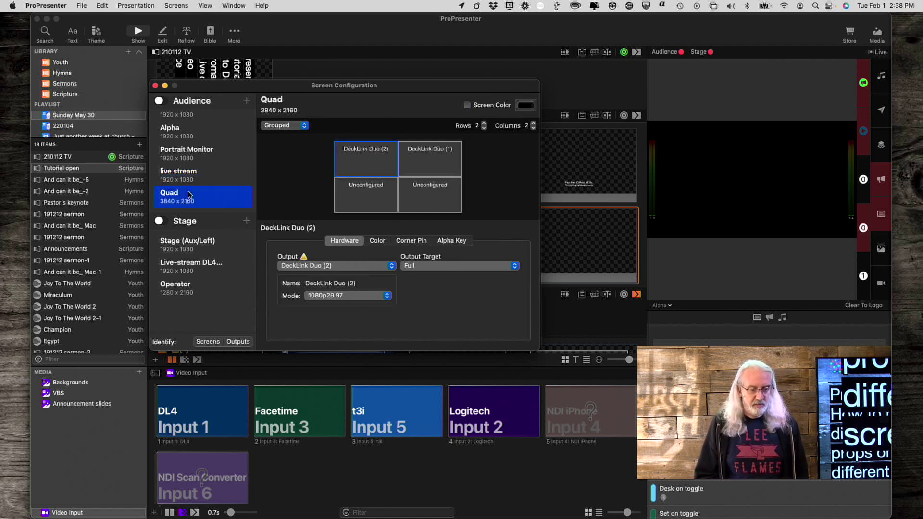
pyautogui.click(436, 199)
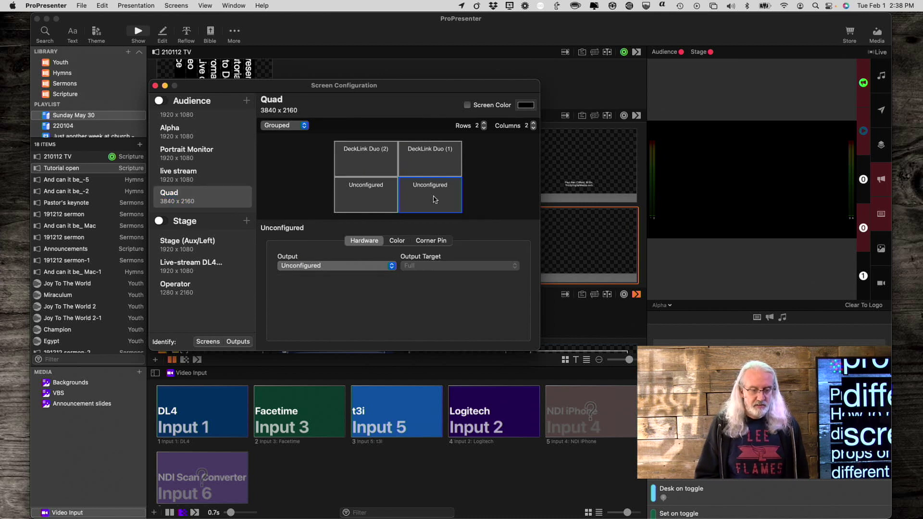
pyautogui.click(392, 266)
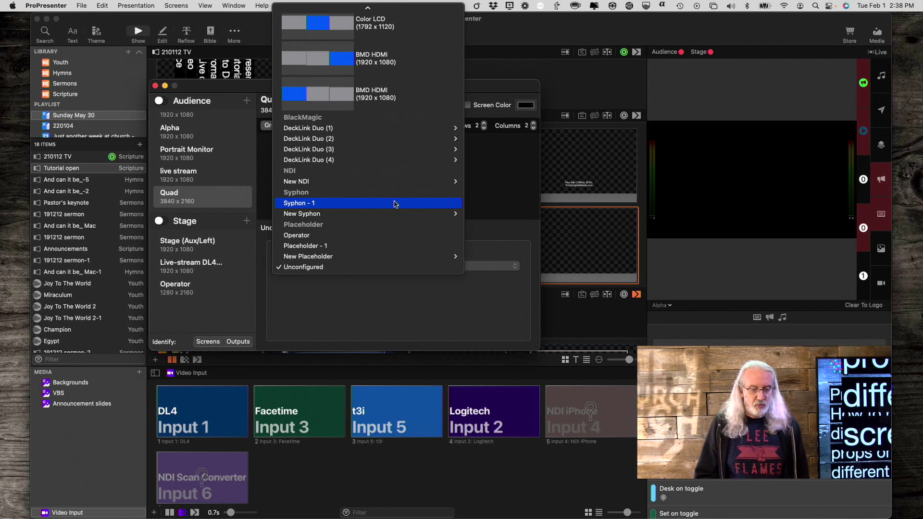
pyautogui.click(393, 204)
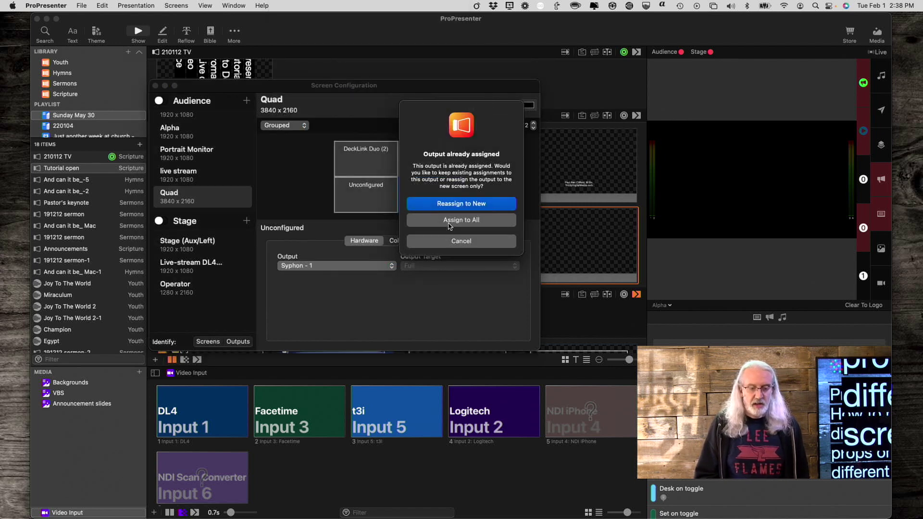
pyautogui.click(449, 224)
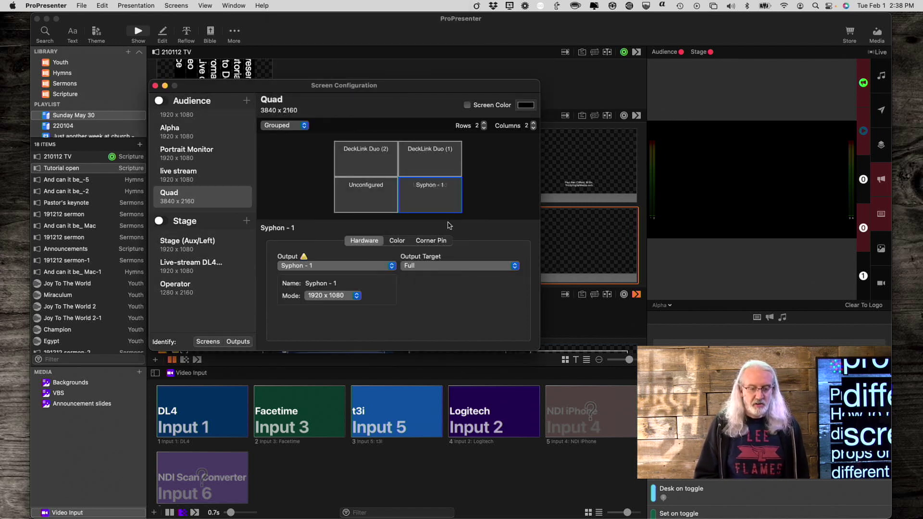
# Step: Set Quad's bottom-left cell to DeckLink Duo (2) at 1080p29.97, assigned to all
pyautogui.click(368, 198)
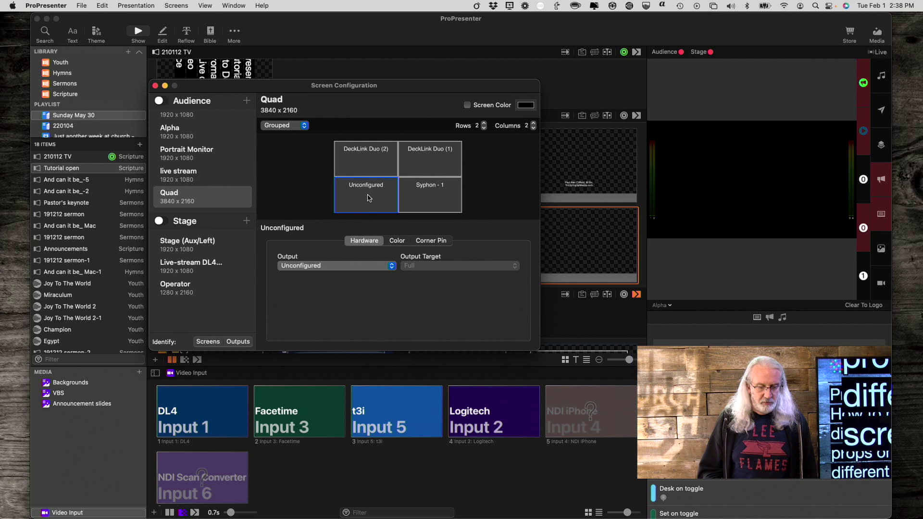
pyautogui.click(391, 266)
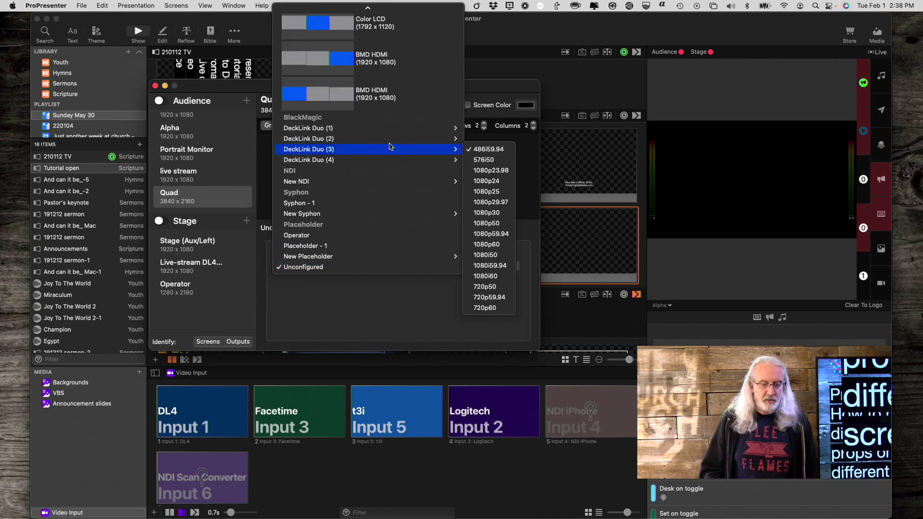
pyautogui.moveTo(392, 139)
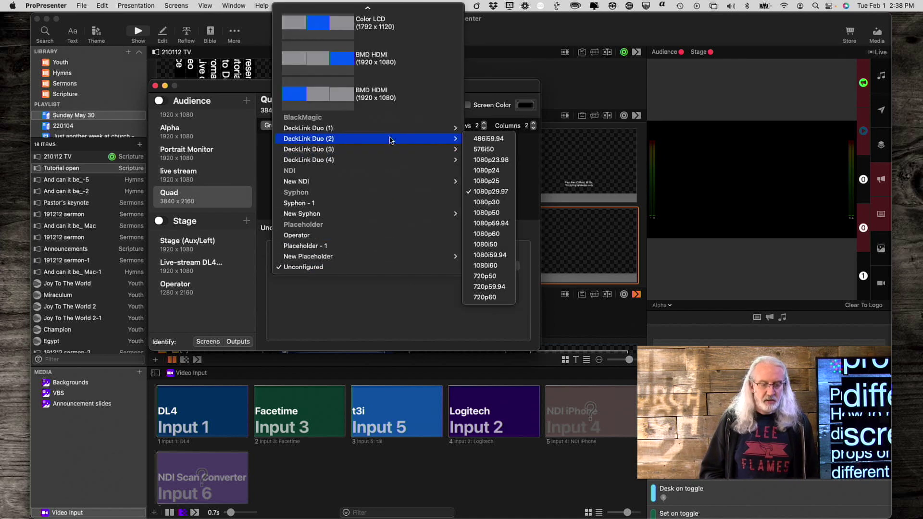
pyautogui.click(483, 192)
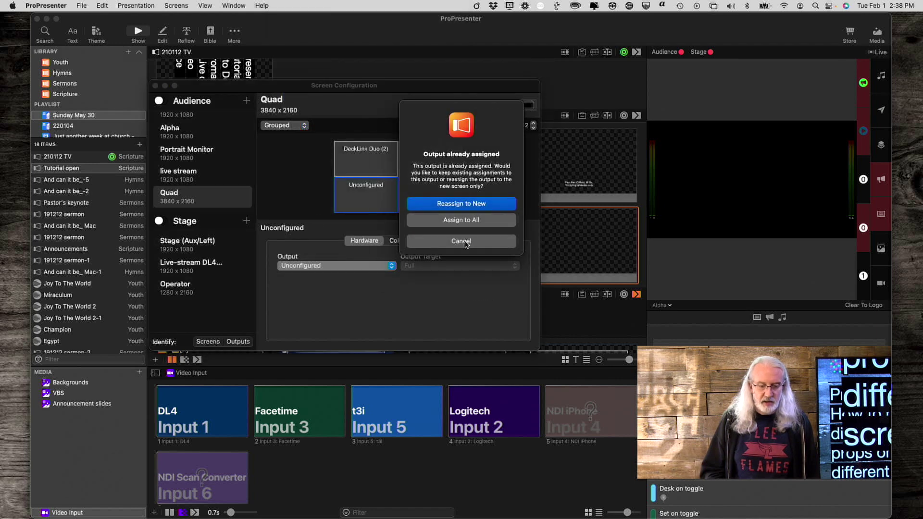
pyautogui.click(469, 222)
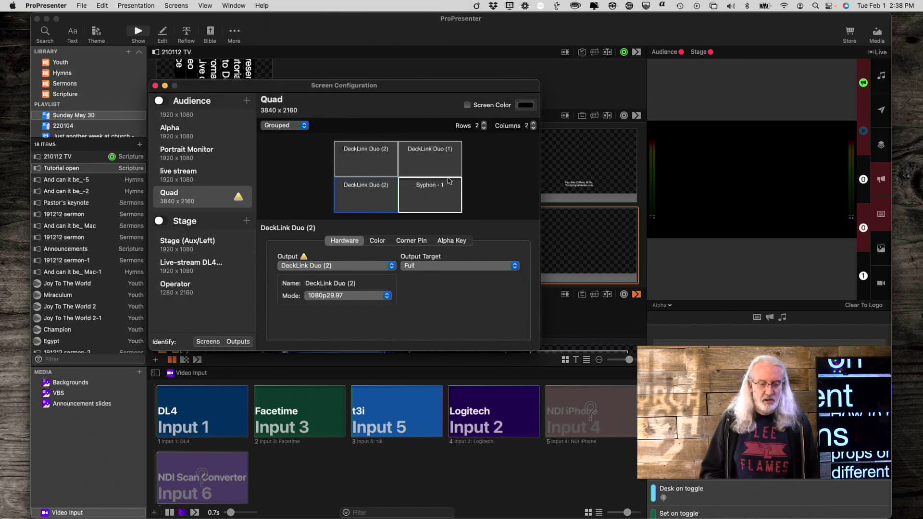
# Step: Reassign Quad's top-left cell to BMD HDMI (1920 x 1080) and confirm the alert
pyautogui.click(361, 158)
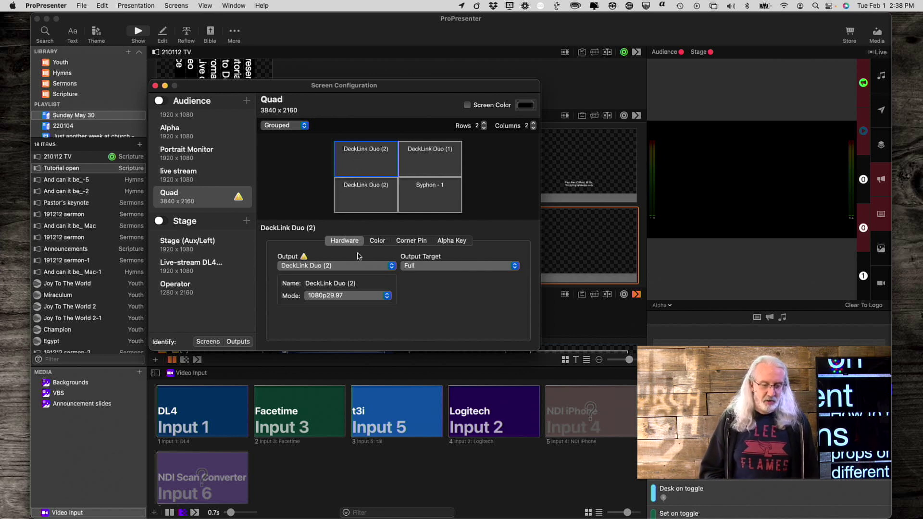
pyautogui.click(392, 266)
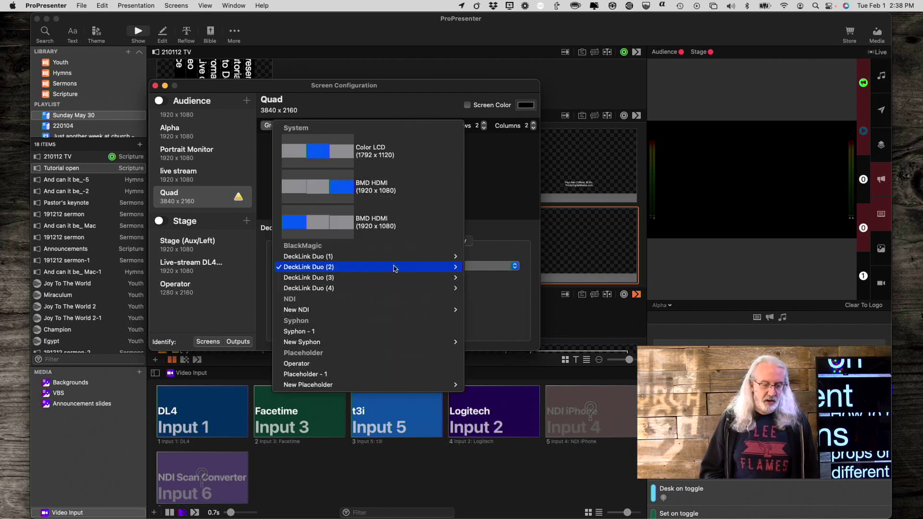
pyautogui.click(366, 193)
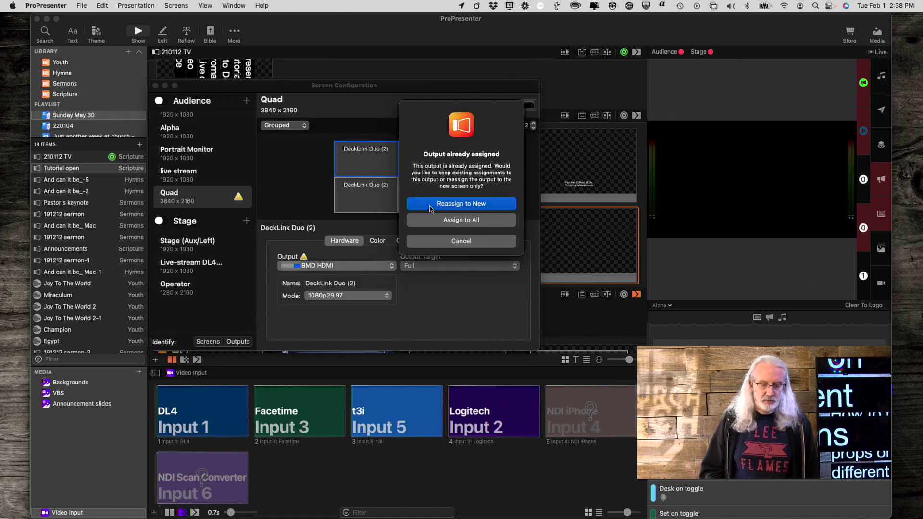
pyautogui.click(439, 222)
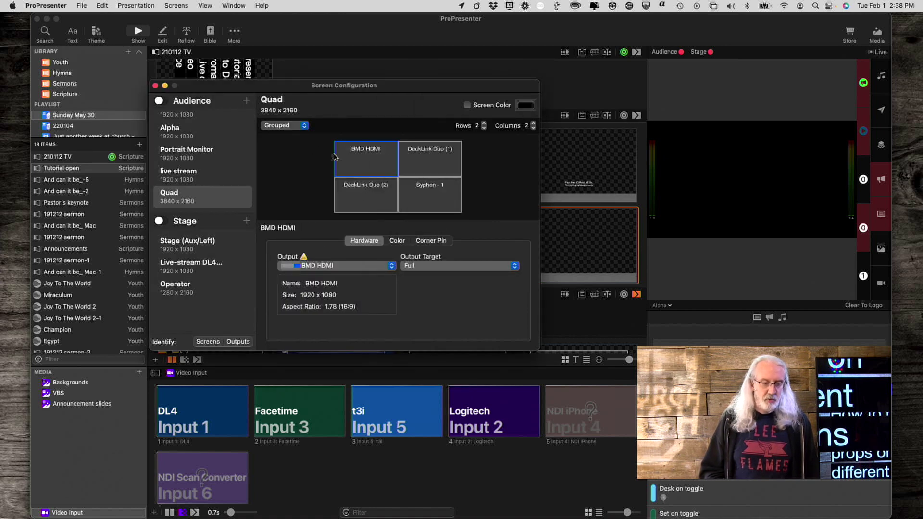
# Step: Review the Main out and Alpha audience screens' output settings
pyautogui.scroll(1, 199, 136)
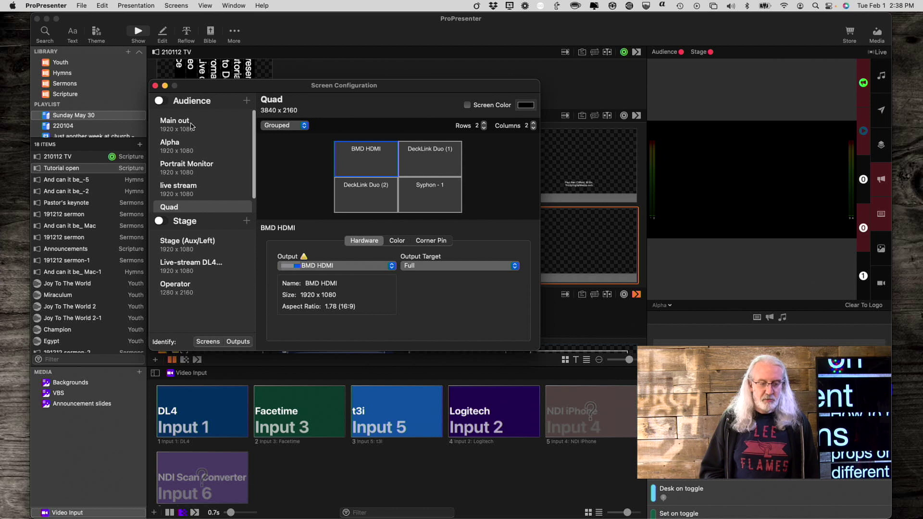
pyautogui.doubleClick(199, 123)
pyautogui.click(192, 129)
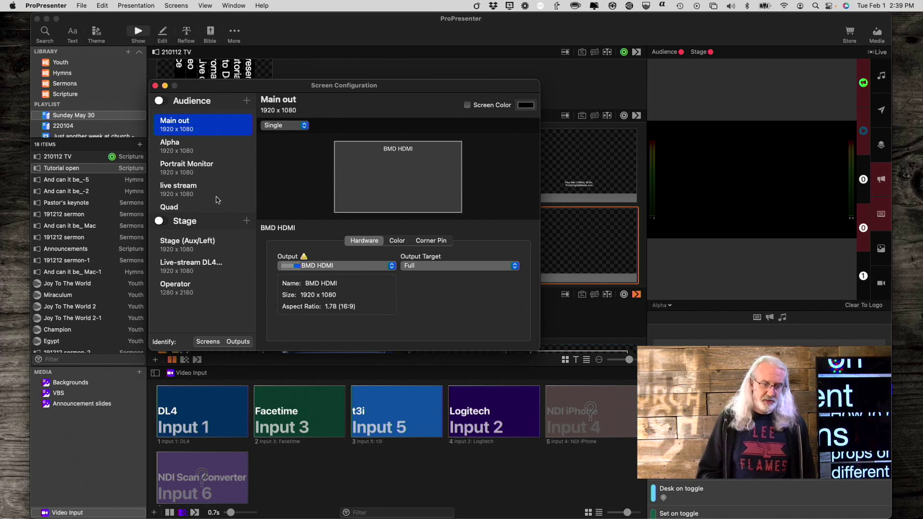
pyautogui.click(204, 149)
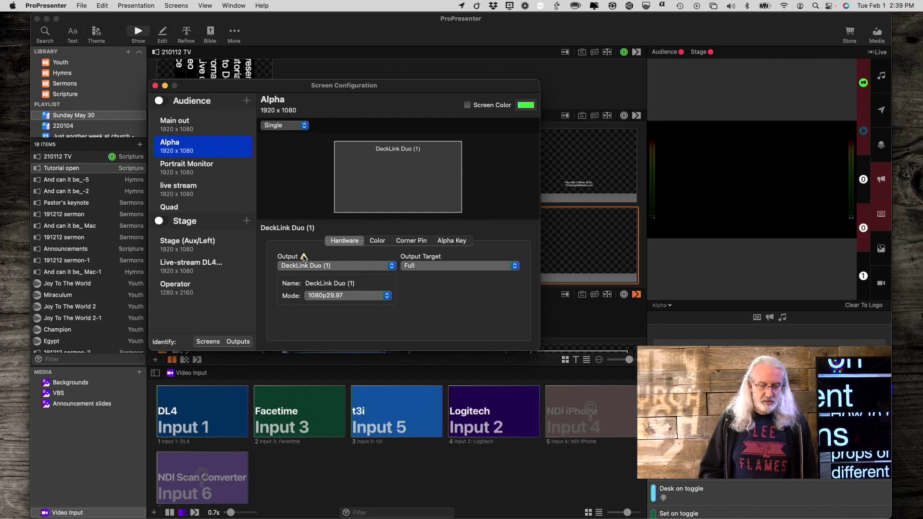
pyautogui.moveTo(303, 257)
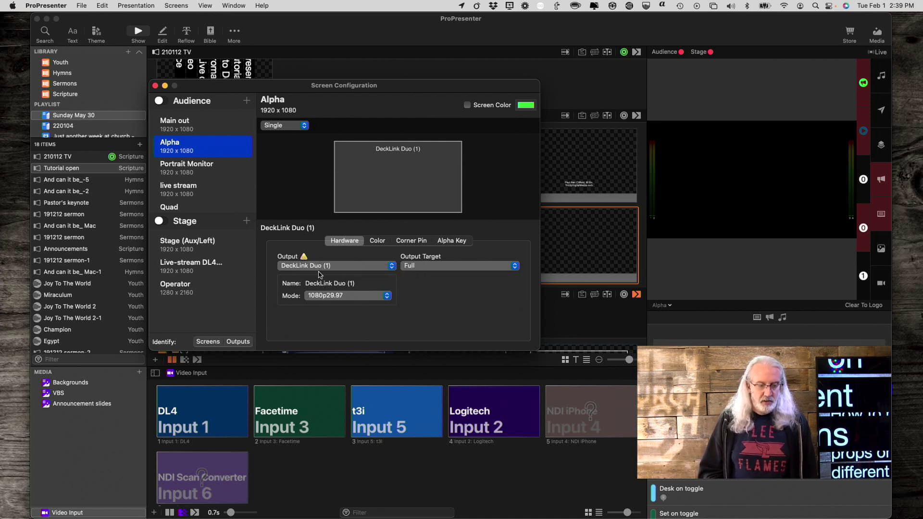
pyautogui.scroll(-2, 210, 193)
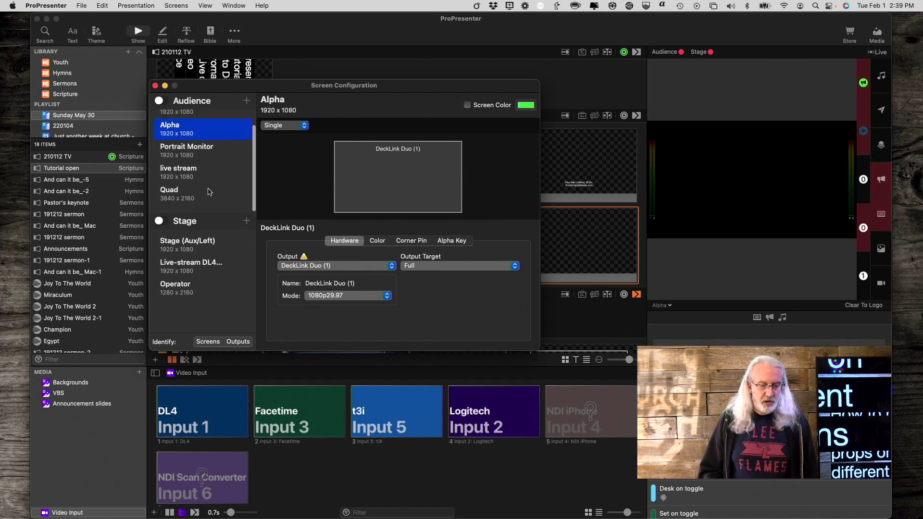
# Step: Check Quad's DeckLink Duo (2) cell, Portrait Monitor and live stream, then return to Quad
pyautogui.click(210, 197)
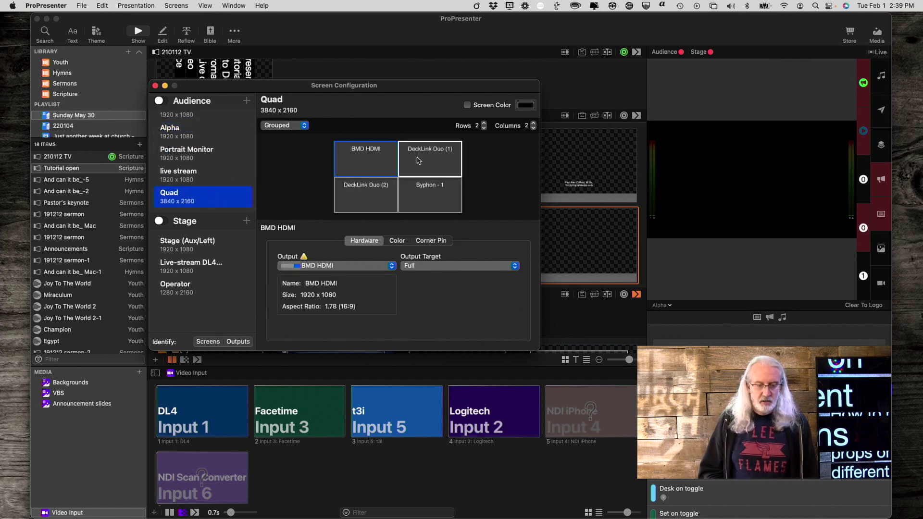
pyautogui.click(357, 197)
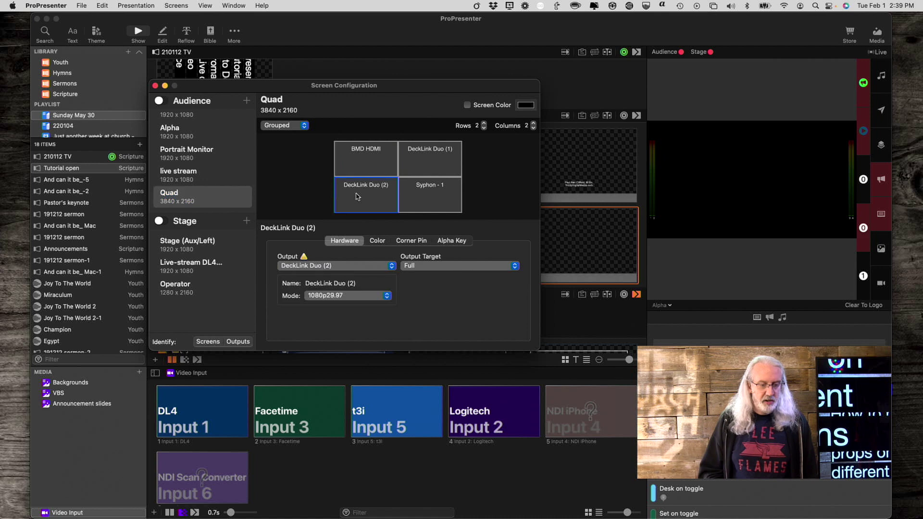
pyautogui.doubleClick(186, 150)
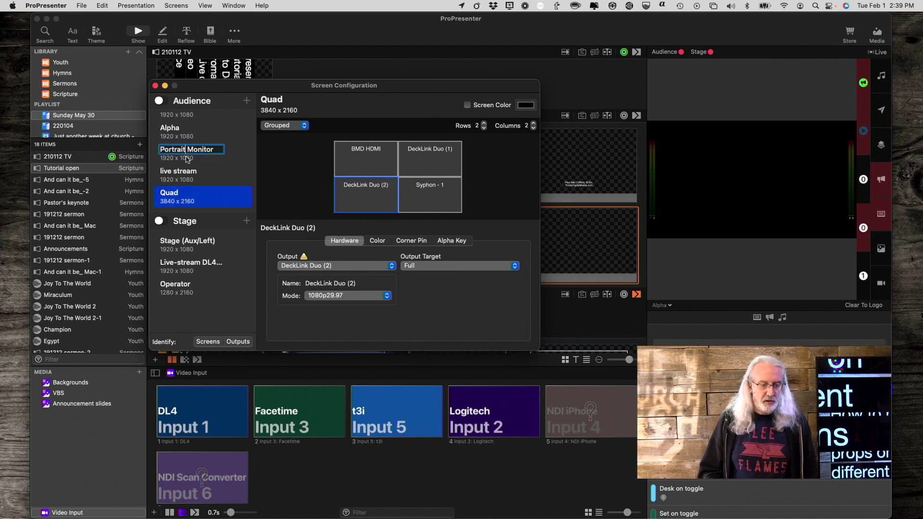
pyautogui.click(188, 159)
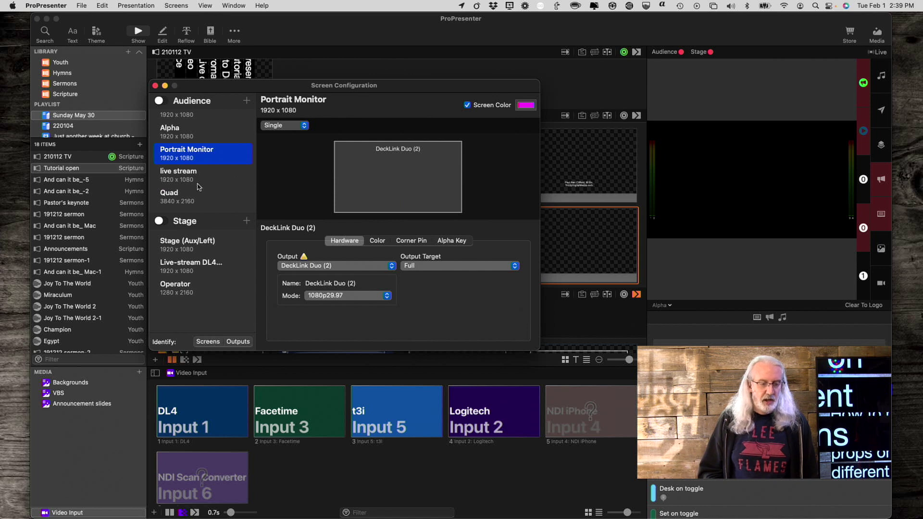
pyautogui.click(198, 177)
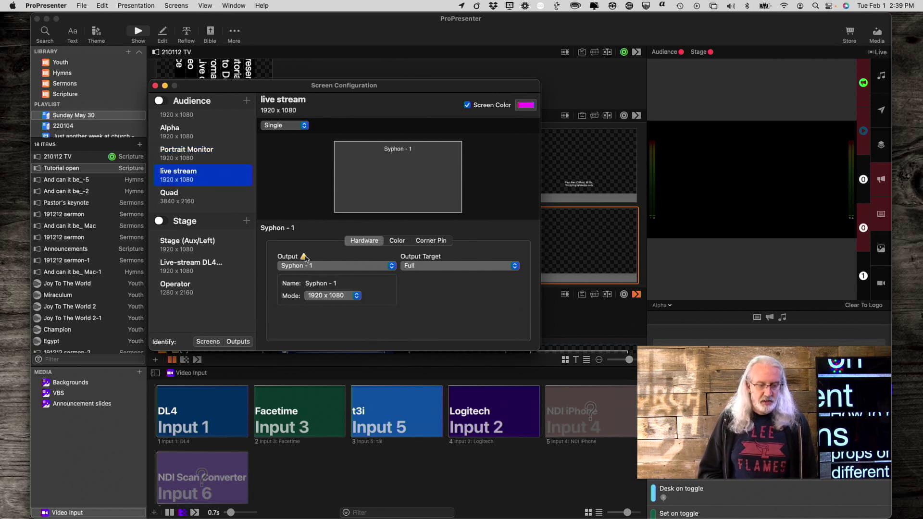
pyautogui.click(197, 194)
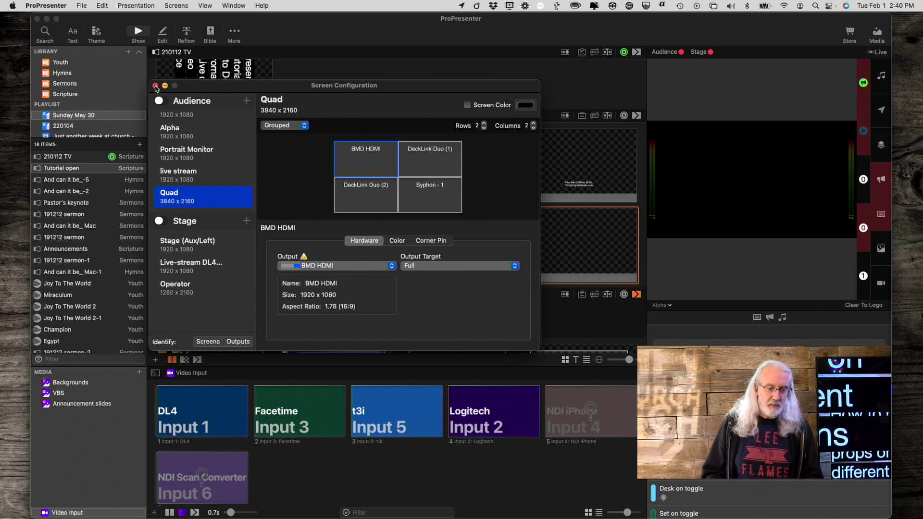
# Step: Close the Screen Configuration window
pyautogui.click(155, 86)
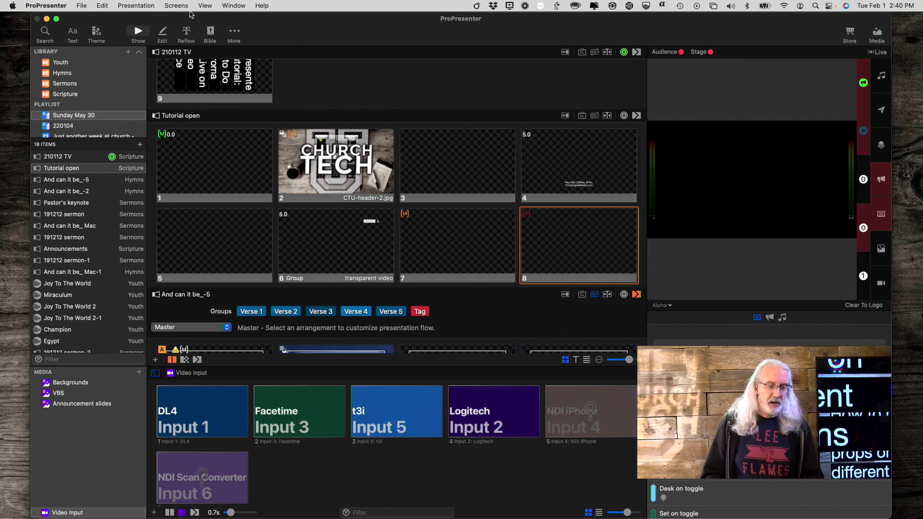
# Step: In Edit Looks, turn off messages, props, media and video input for Quad, and save Normal
pyautogui.click(176, 6)
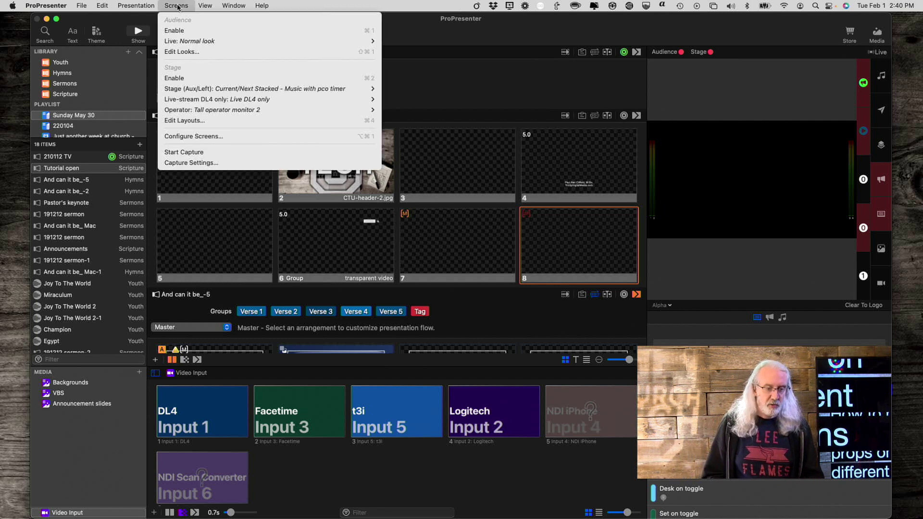
pyautogui.click(191, 51)
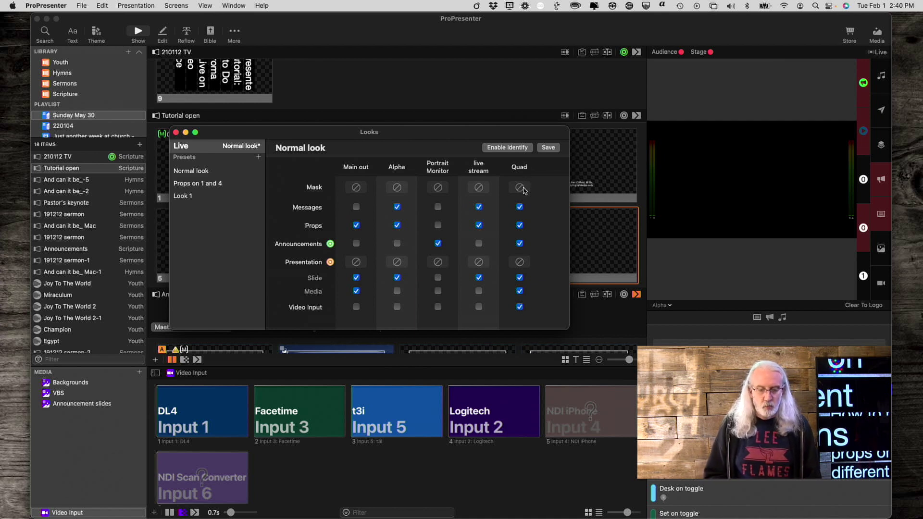
pyautogui.click(519, 207)
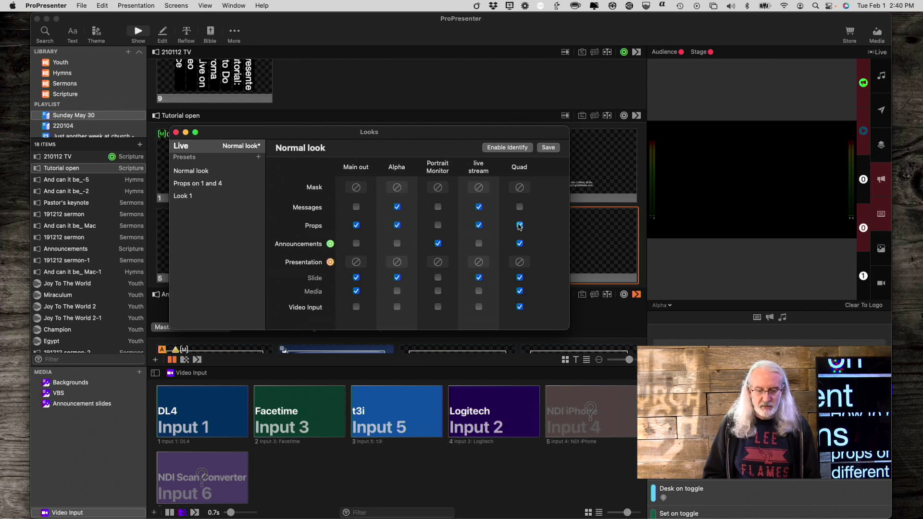
pyautogui.click(519, 225)
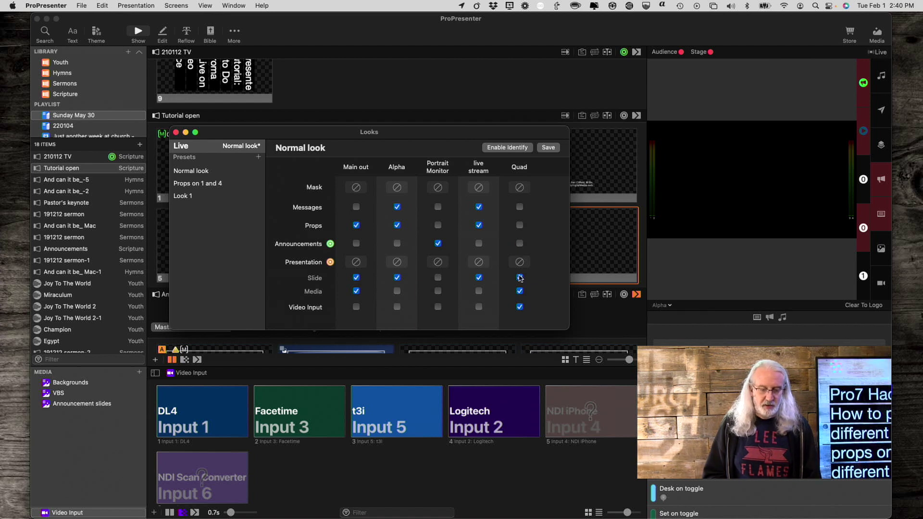
pyautogui.click(520, 291)
pyautogui.click(519, 306)
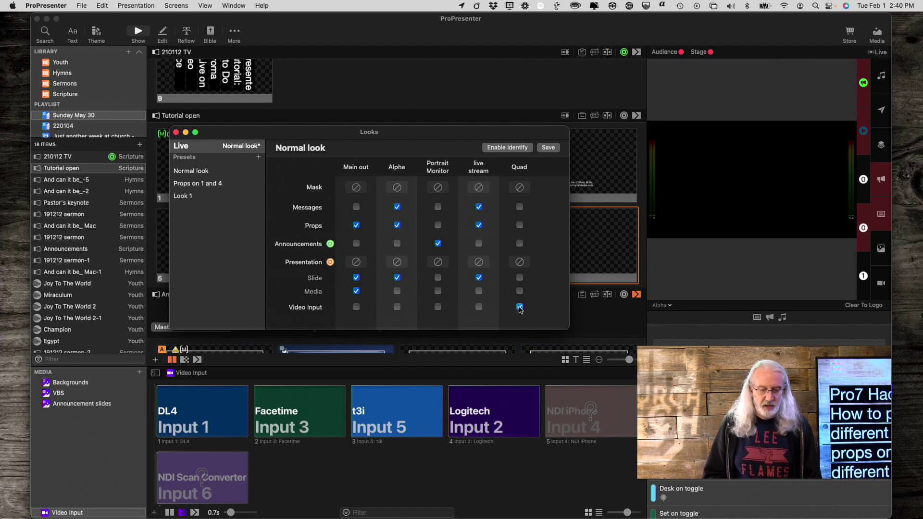
pyautogui.click(548, 149)
pyautogui.click(548, 161)
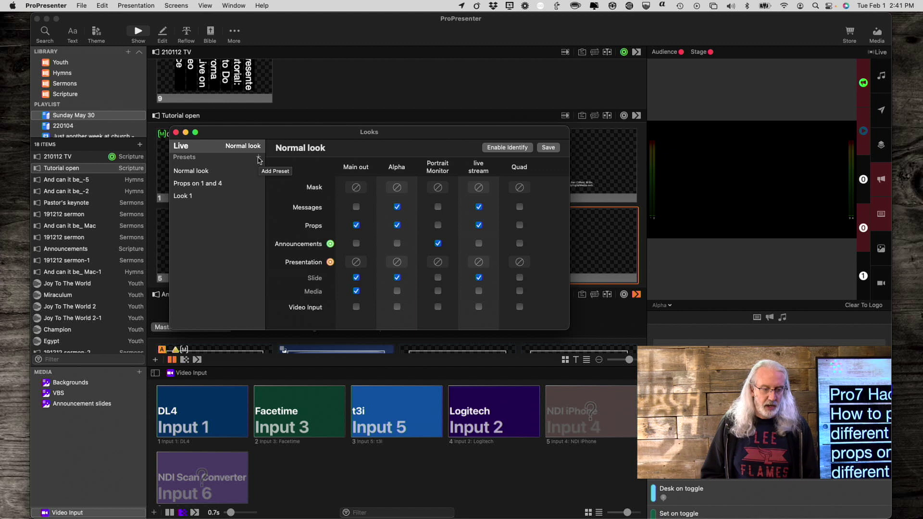
# Step: Add a new look preset and name it 'main/alpha prop'
pyautogui.click(259, 157)
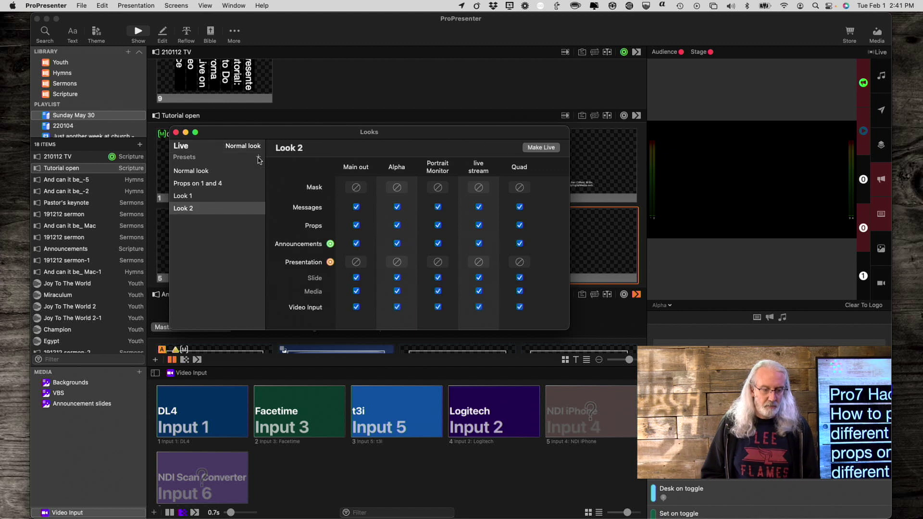
pyautogui.doubleClick(180, 208)
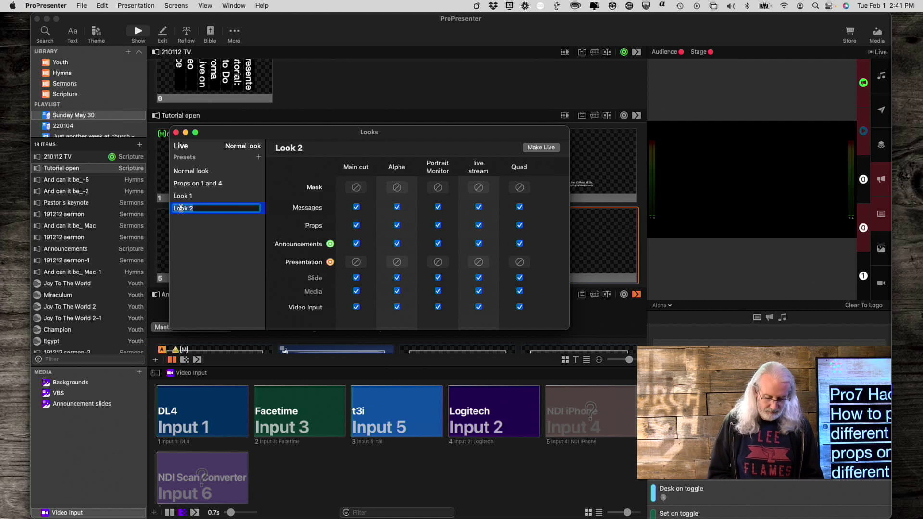
pyautogui.write('main/a')
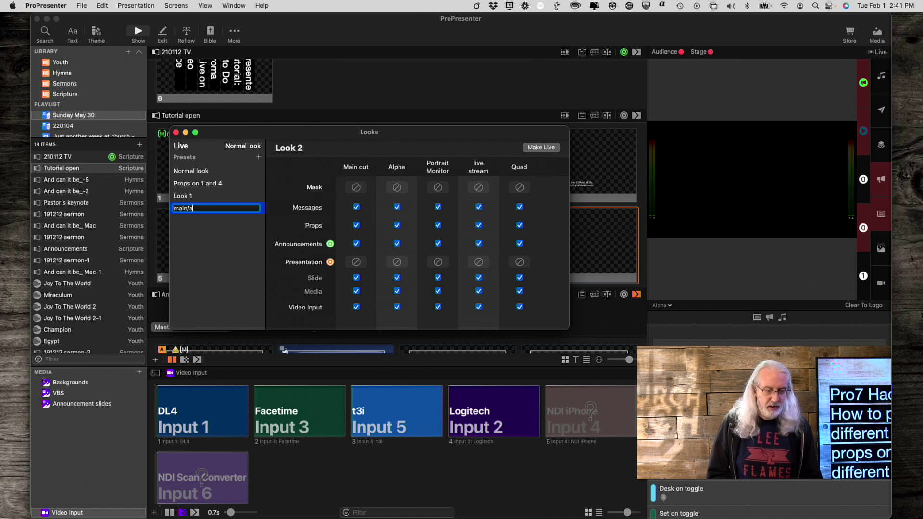
pyautogui.write('lpha ')
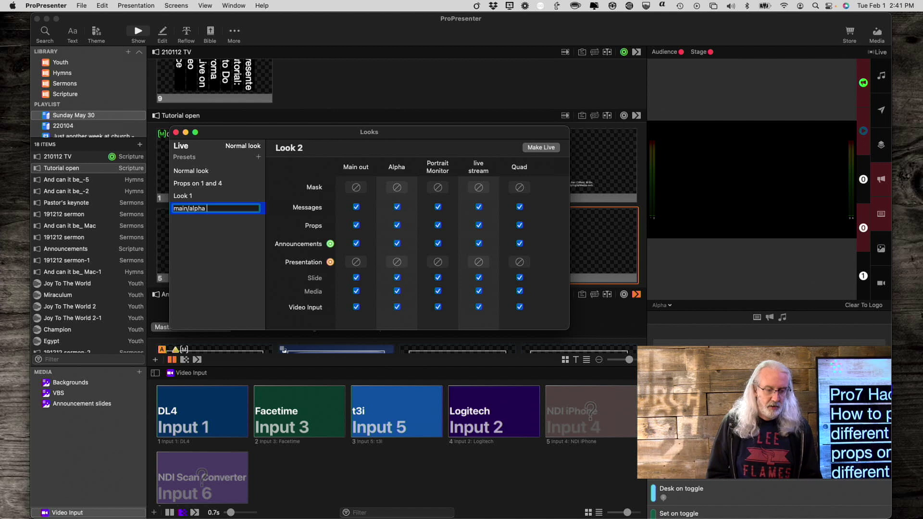
pyautogui.write('pro')
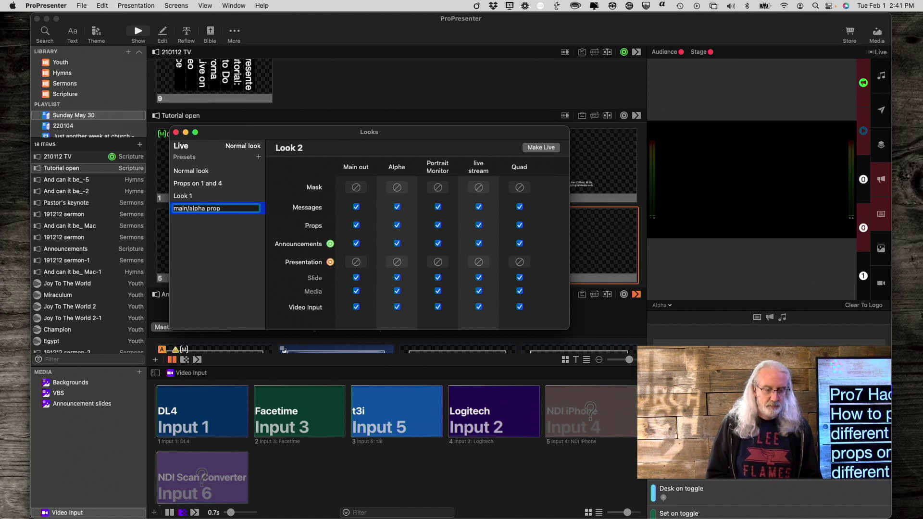
pyautogui.write('p')
pyautogui.press('Return')
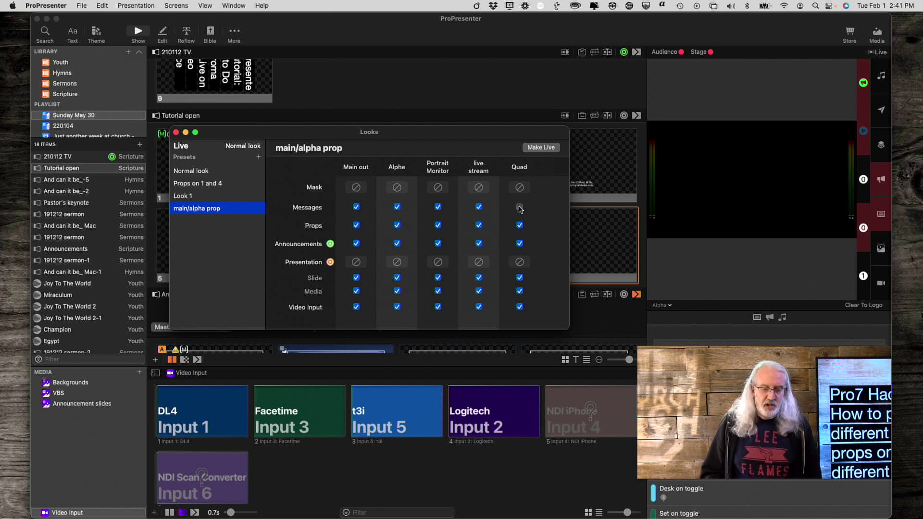
# Step: In the look, turn off Announcements, Slides, Media and Video Input for the Quad screen
pyautogui.click(519, 243)
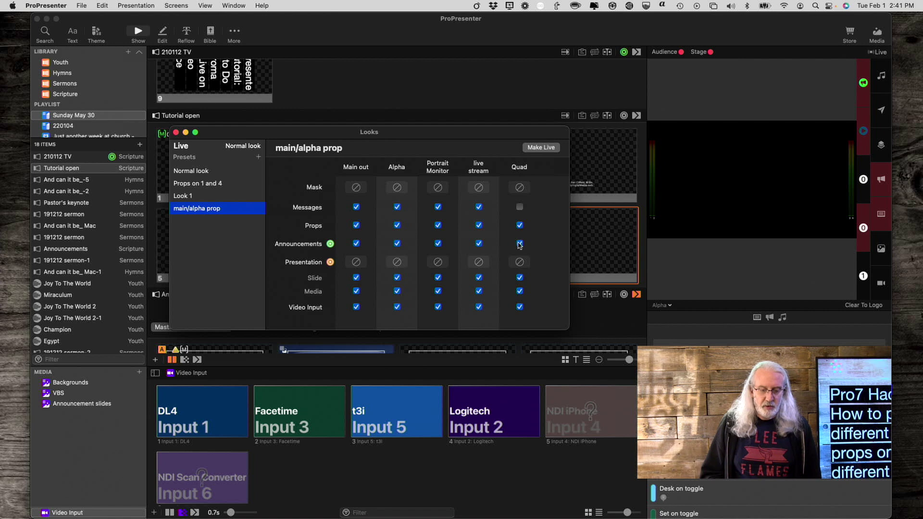
pyautogui.click(519, 278)
pyautogui.click(519, 291)
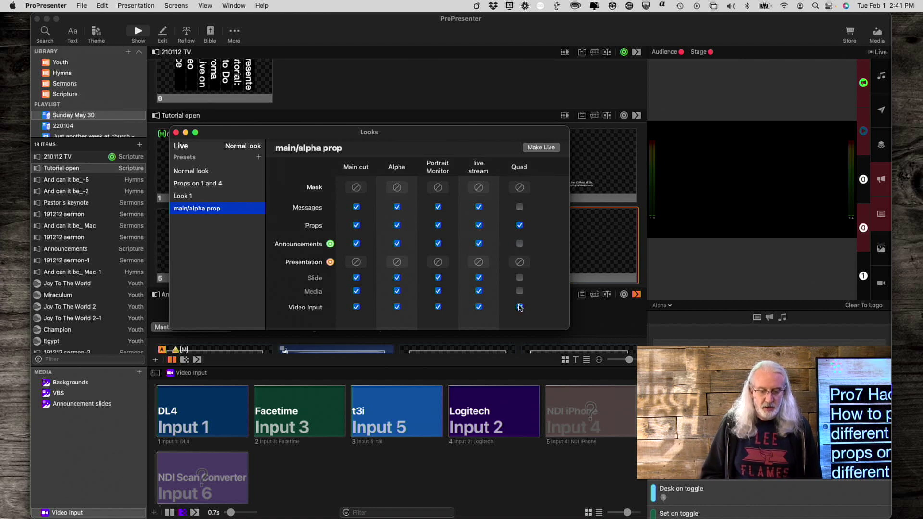
pyautogui.click(520, 306)
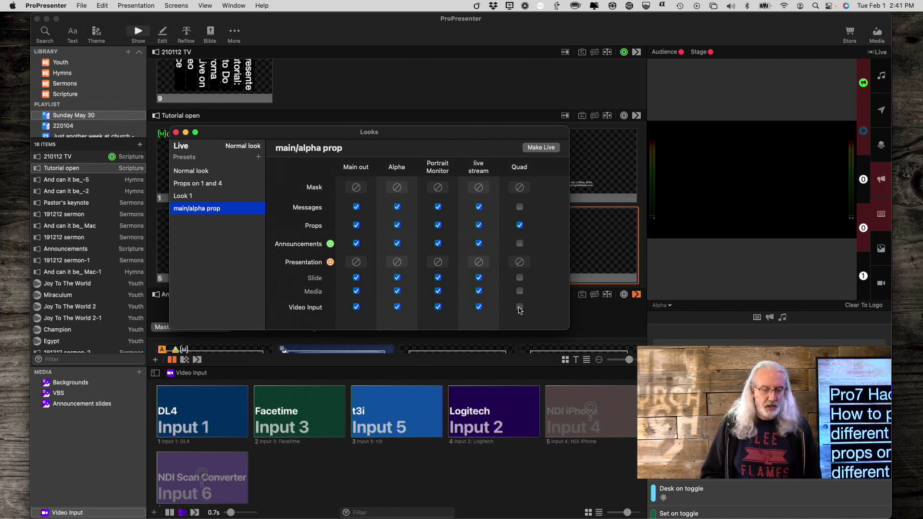
# Step: Turn off props on Main out, Alpha and Portrait Monitor, and Main out announcements, then make the look live
pyautogui.click(356, 225)
pyautogui.click(397, 225)
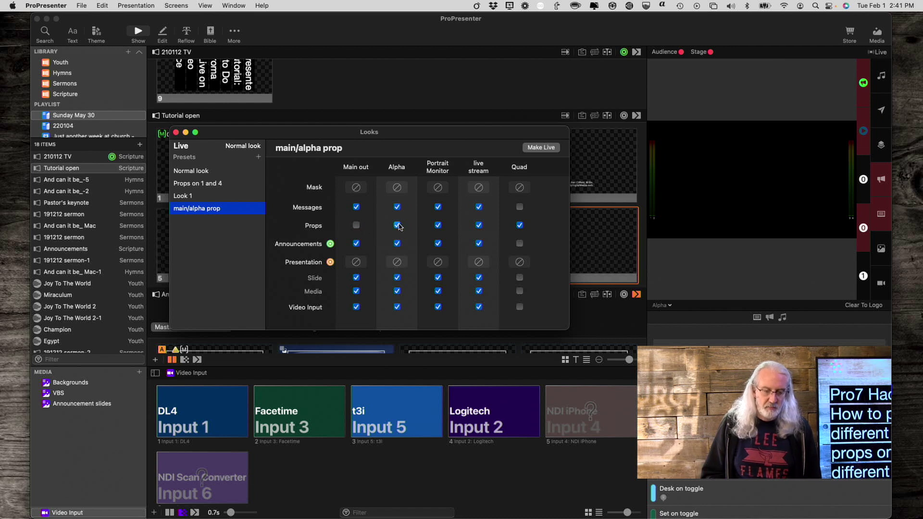
pyautogui.click(438, 226)
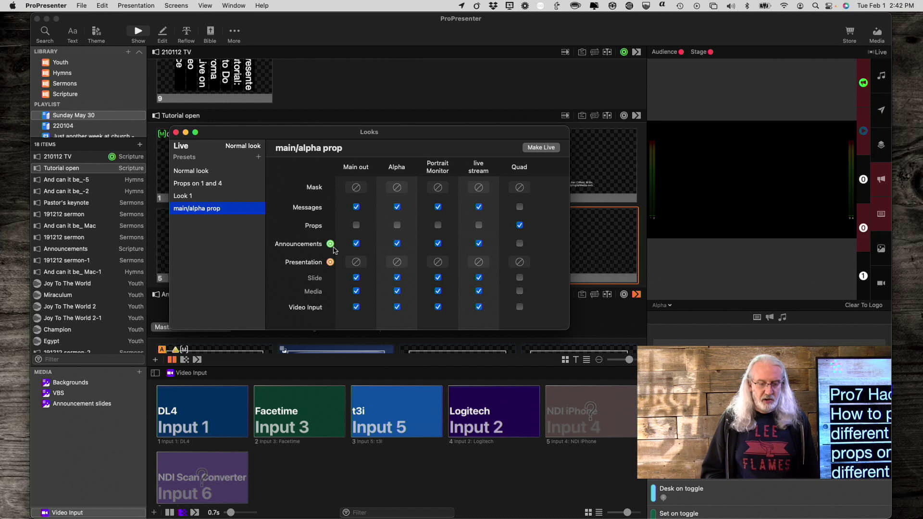
pyautogui.click(356, 243)
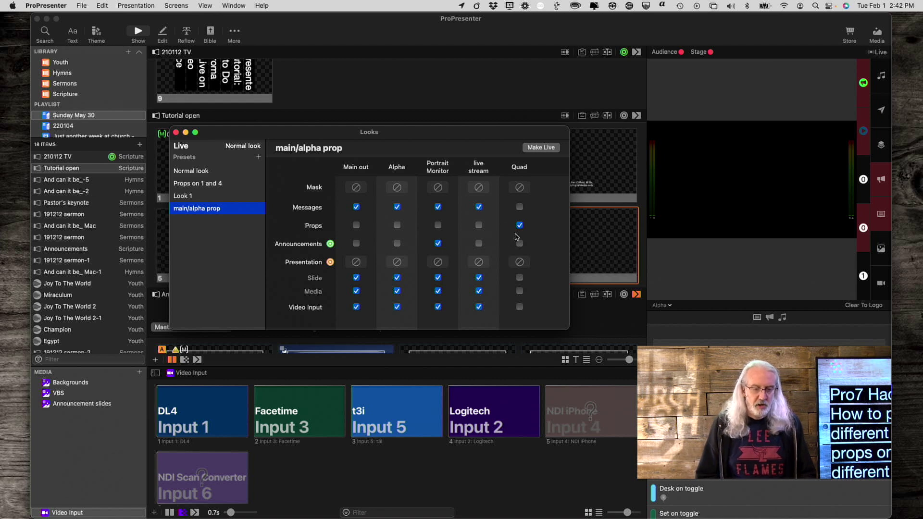
pyautogui.click(540, 147)
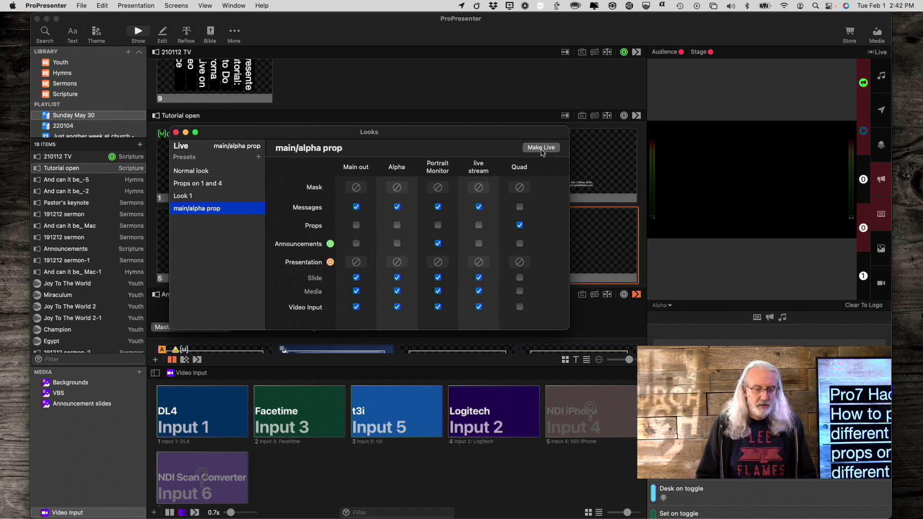
pyautogui.click(175, 132)
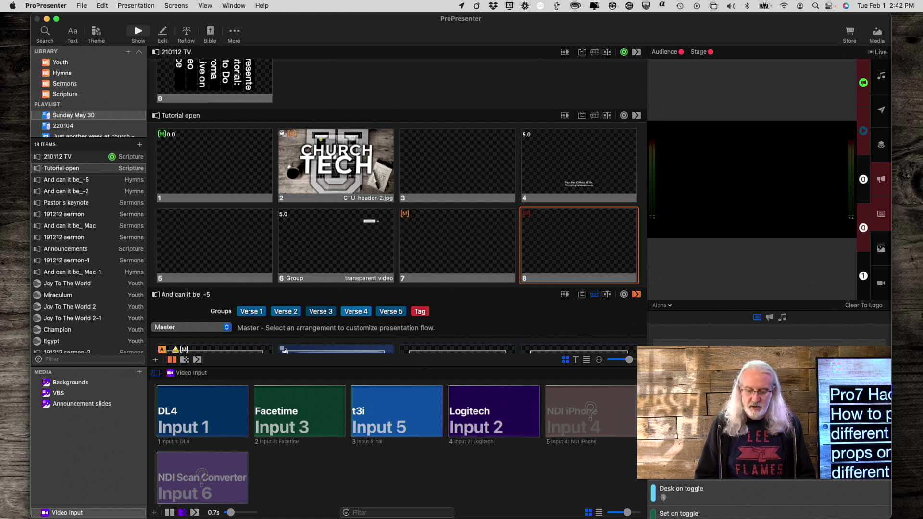
# Step: In the Props list, add a new prop named Main prop
pyautogui.scroll(-2, 702, 504)
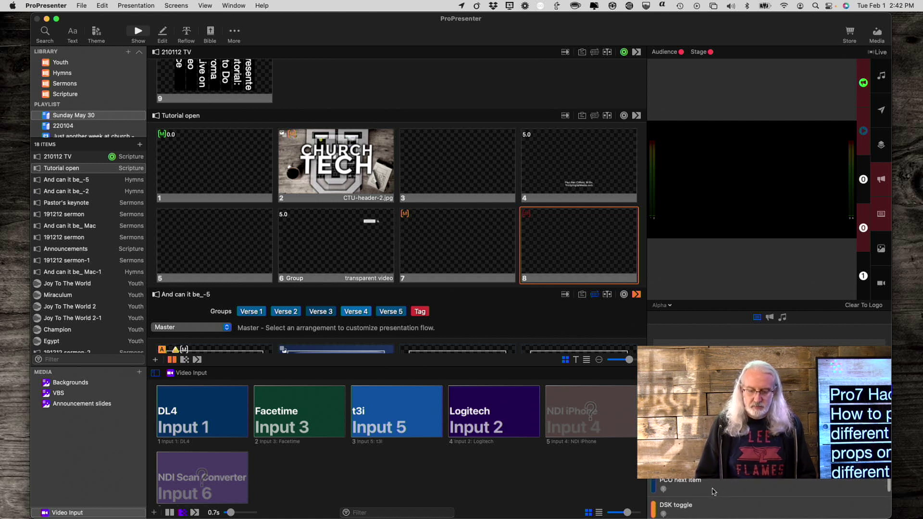
pyautogui.scroll(1, 713, 491)
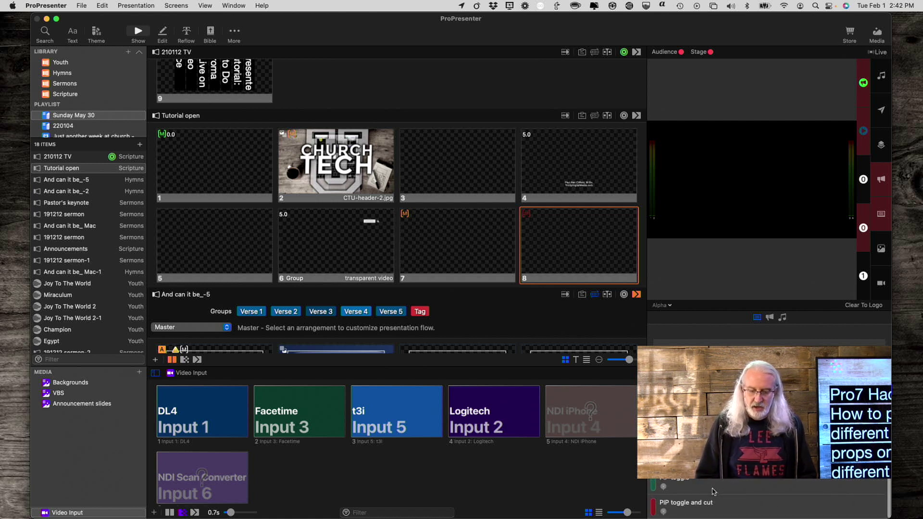
pyautogui.scroll(-1, 714, 491)
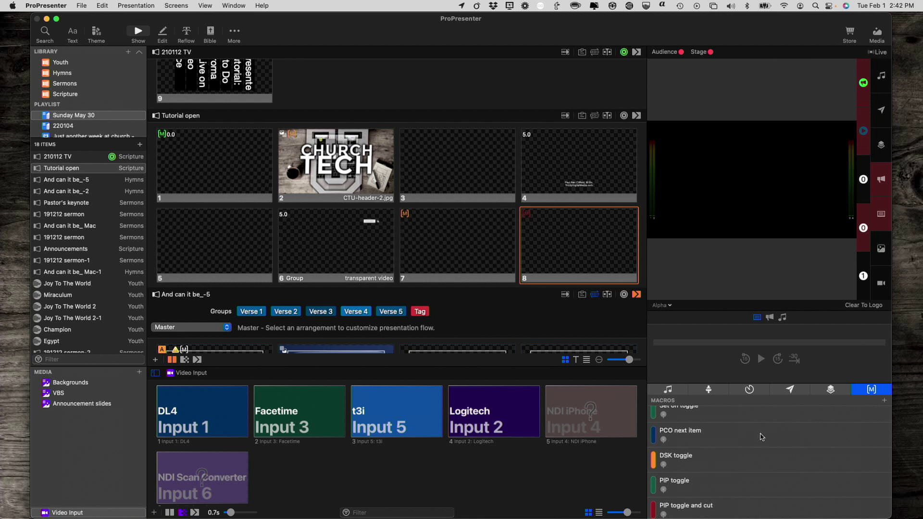
pyautogui.click(829, 390)
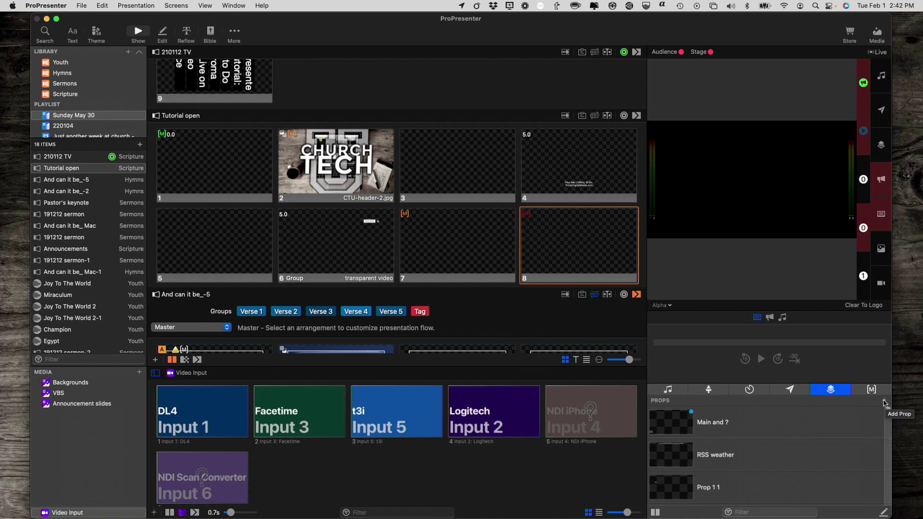
pyautogui.click(884, 402)
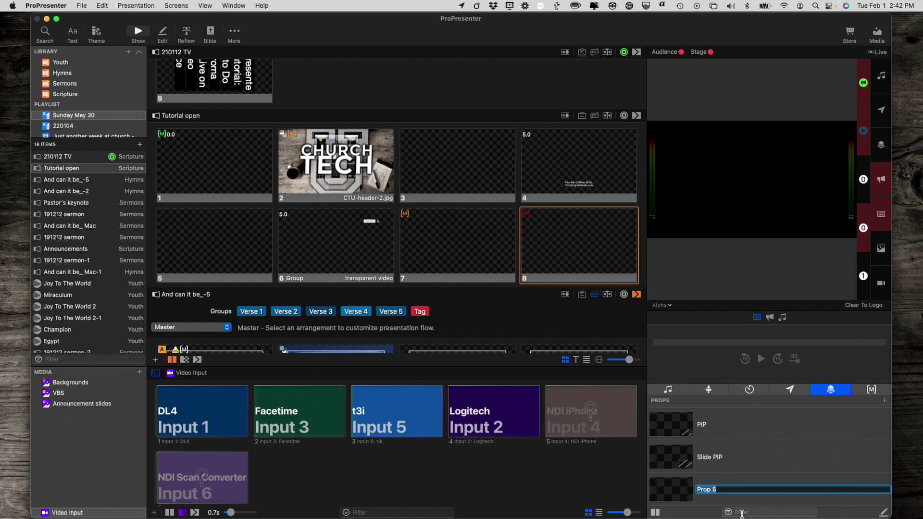
pyautogui.write('Main')
pyautogui.write(' prom')
pyautogui.press('Return')
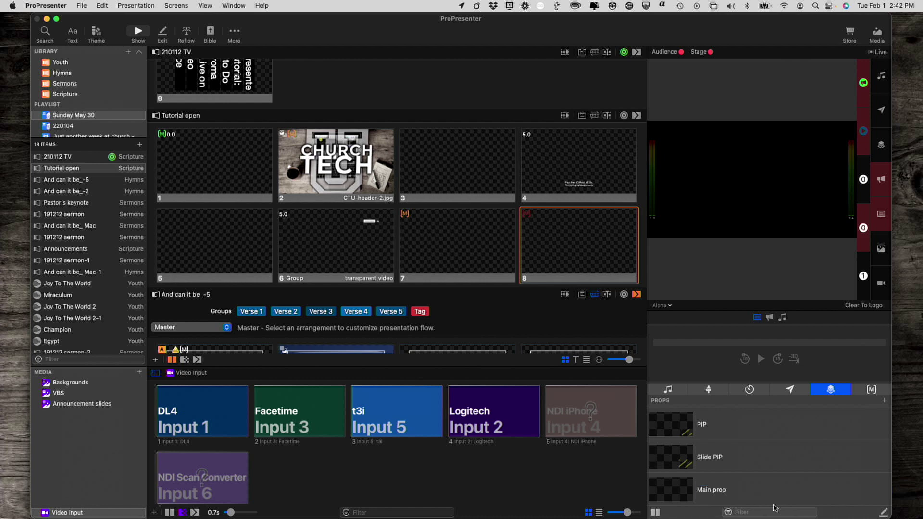
# Step: Add a second prop named Alpha prop, then bring up Main prop's options
pyautogui.click(884, 401)
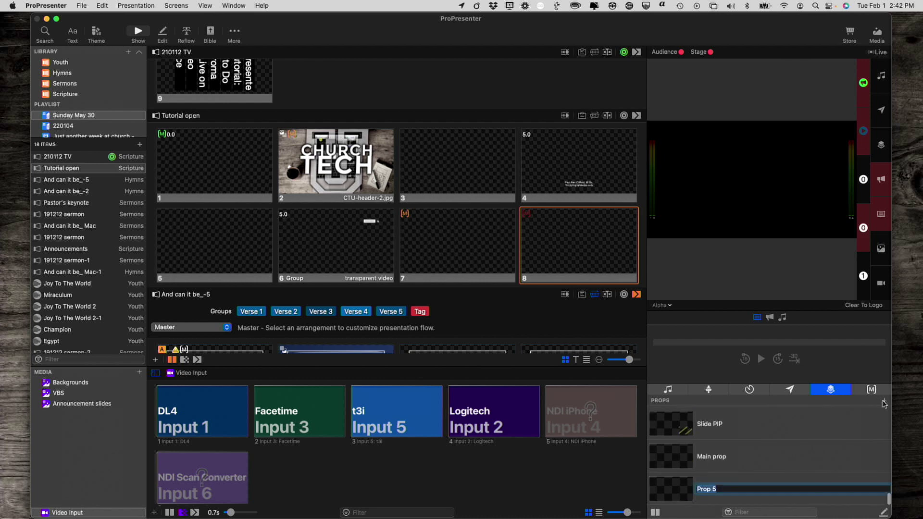
pyautogui.write('Alpha p')
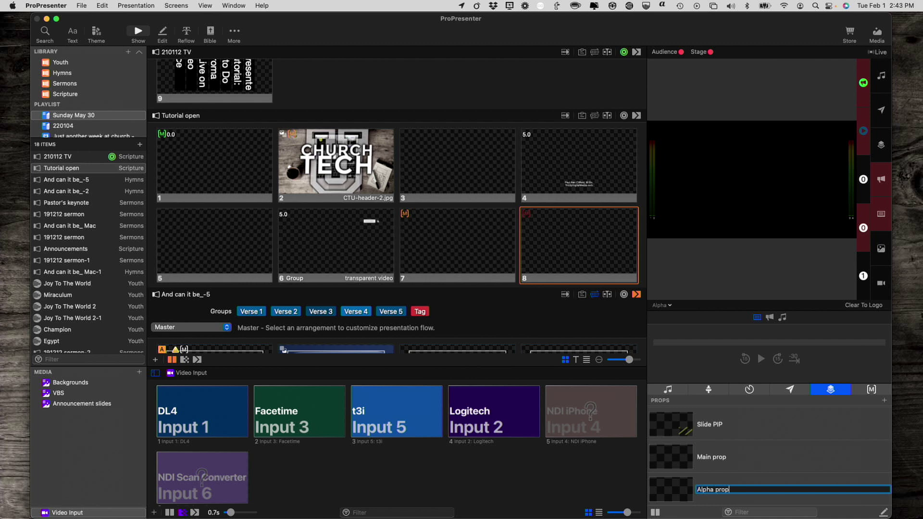
pyautogui.click(784, 461)
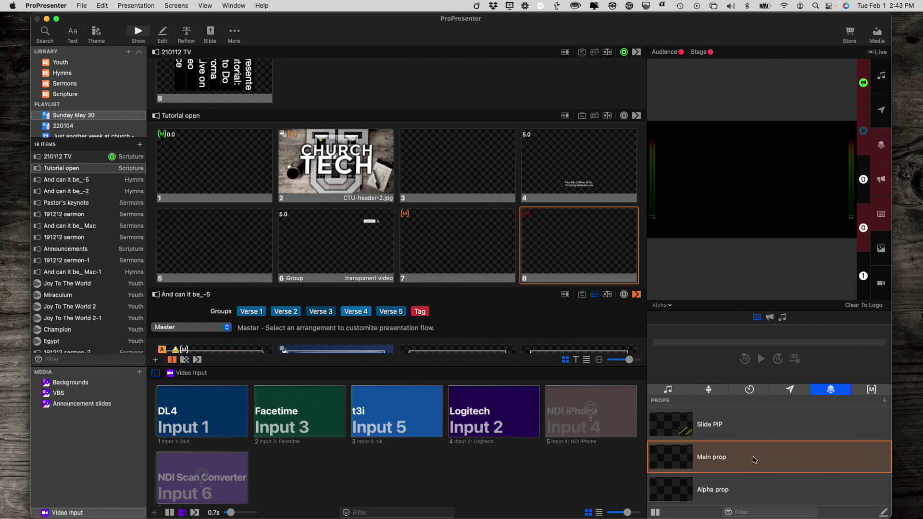
pyautogui.rightClick(672, 464)
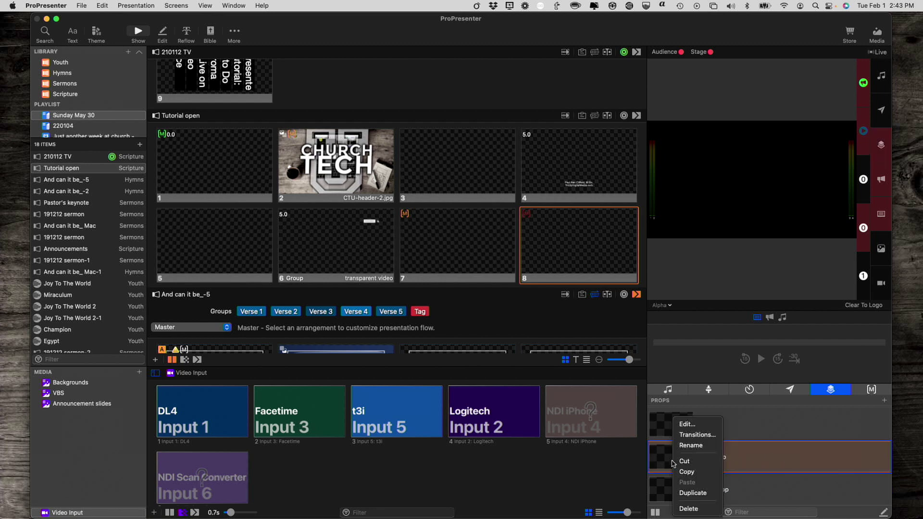
# Step: Edit Main prop and place vertical and horizontal guides crossing at the canvas centre
pyautogui.click(685, 425)
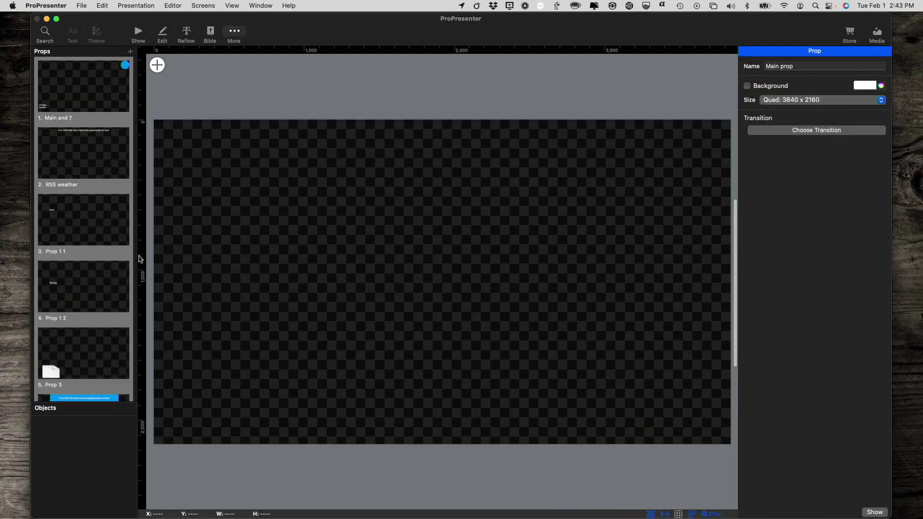
pyautogui.moveTo(140, 258); pyautogui.dragTo(441, 258)
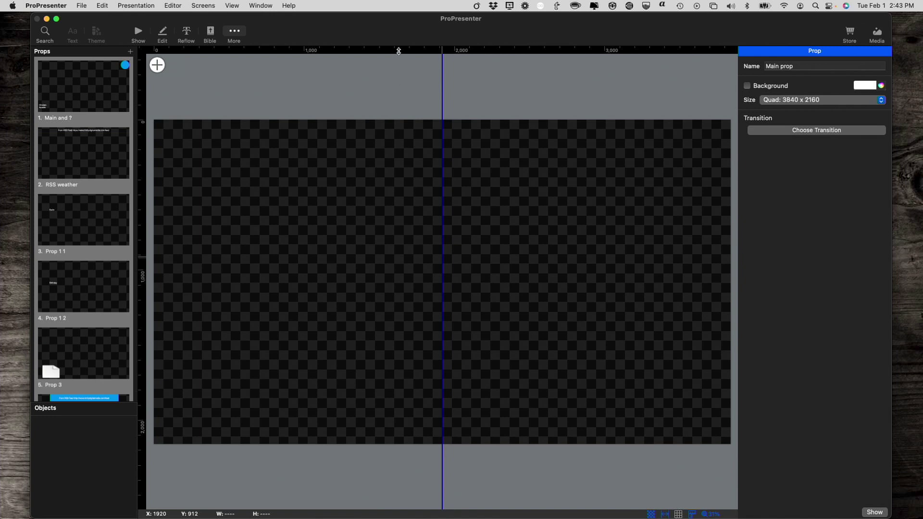
pyautogui.moveTo(398, 51); pyautogui.dragTo(385, 281)
pyautogui.scroll(-20, 84, 296)
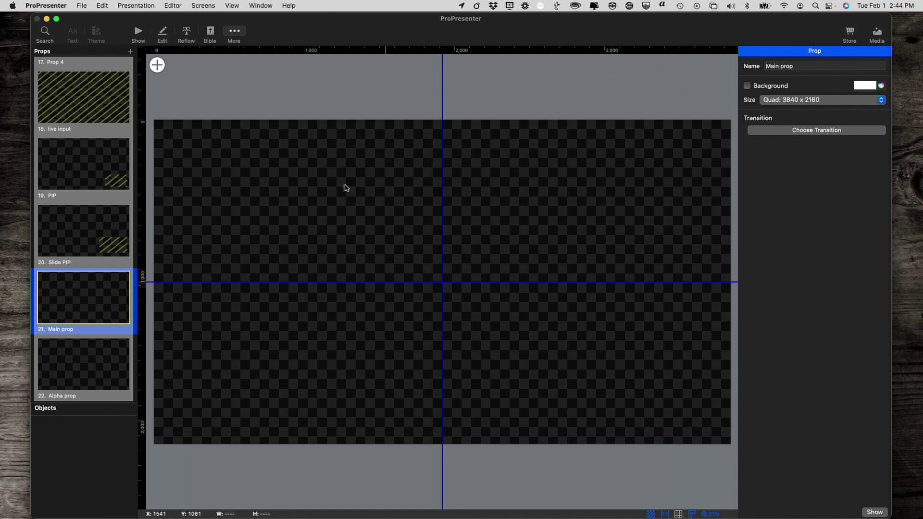
# Step: Add a triangle shape to Main prop and move it to the upper-left of the canvas
pyautogui.click(158, 66)
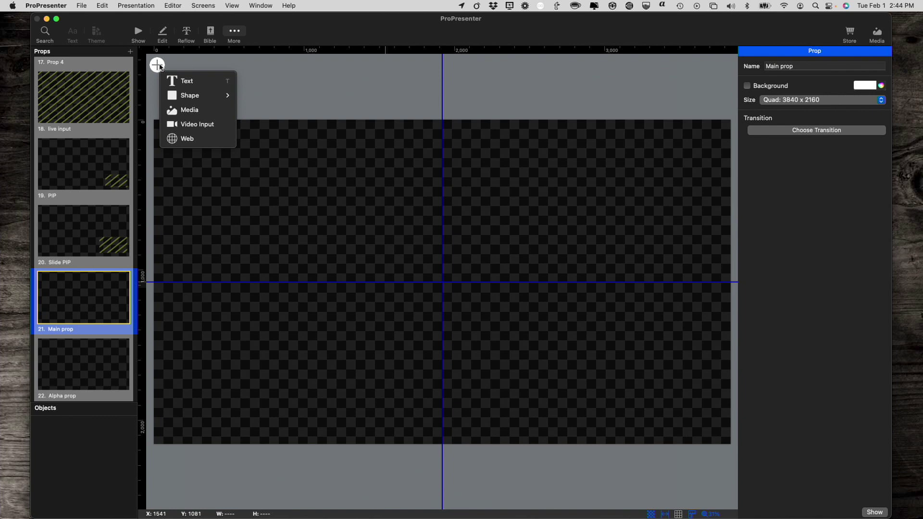
pyautogui.moveTo(175, 96)
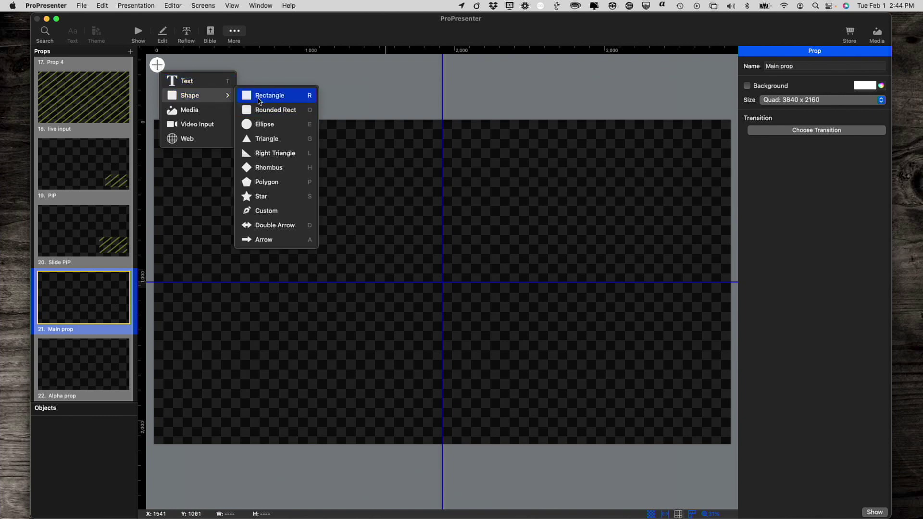
pyautogui.click(257, 143)
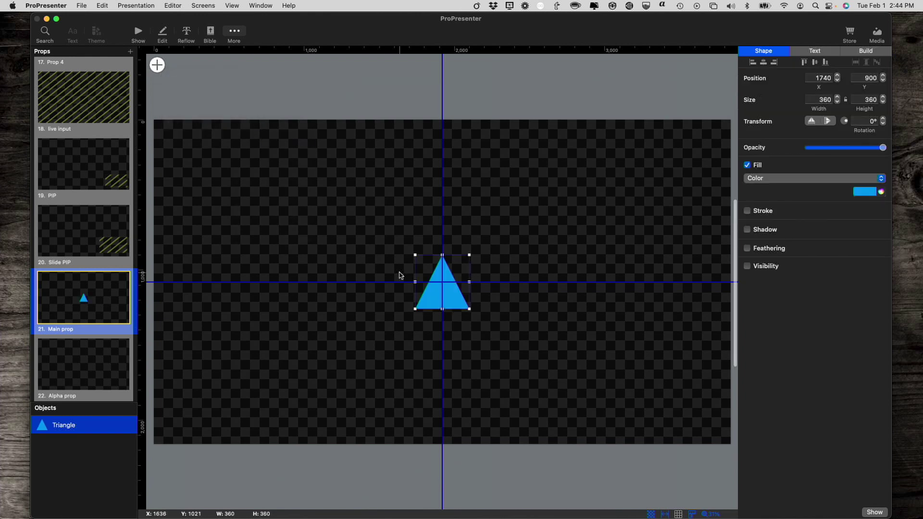
pyautogui.moveTo(452, 280); pyautogui.dragTo(299, 194)
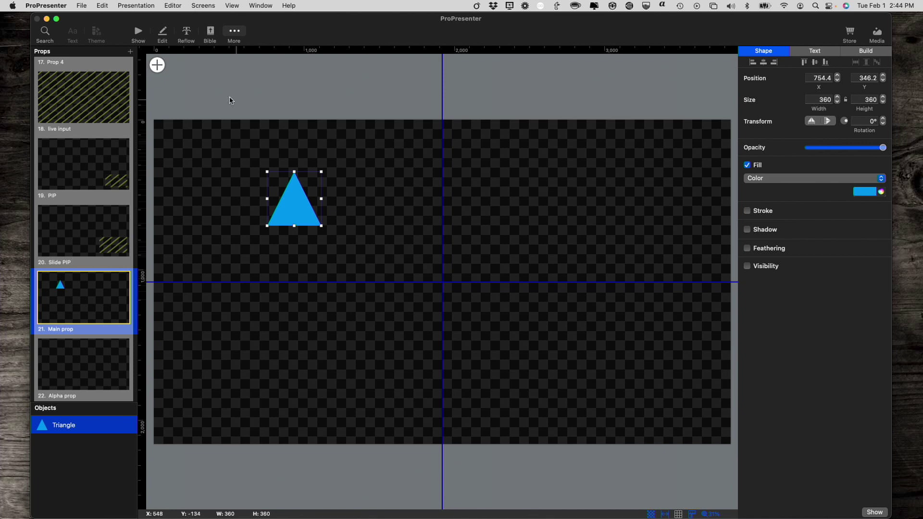
# Step: Add a star shape at the top-right of Main prop, then delete it again
pyautogui.click(158, 65)
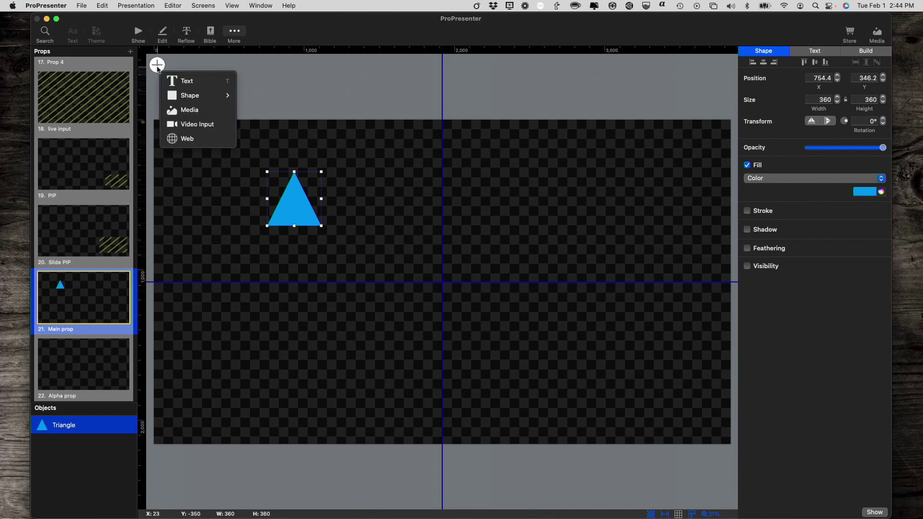
pyautogui.moveTo(178, 94)
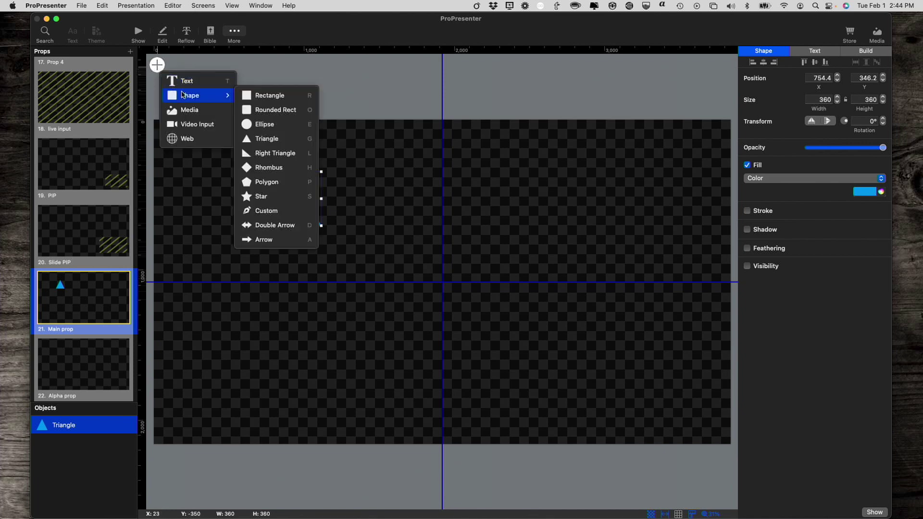
pyautogui.click(270, 195)
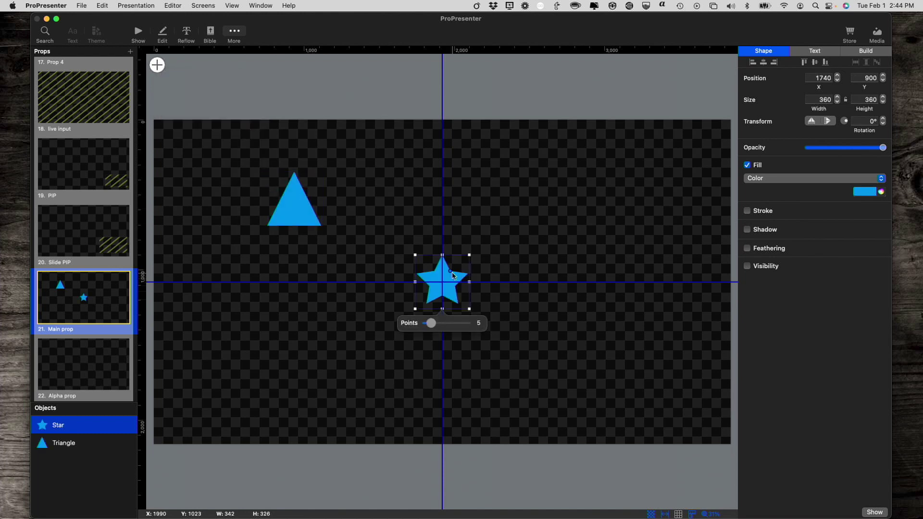
pyautogui.moveTo(455, 276); pyautogui.dragTo(716, 147)
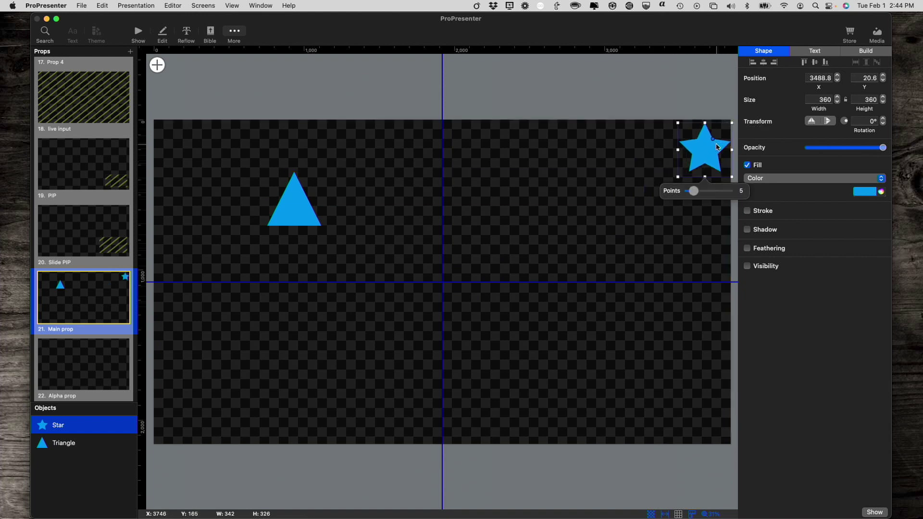
pyautogui.click(619, 84)
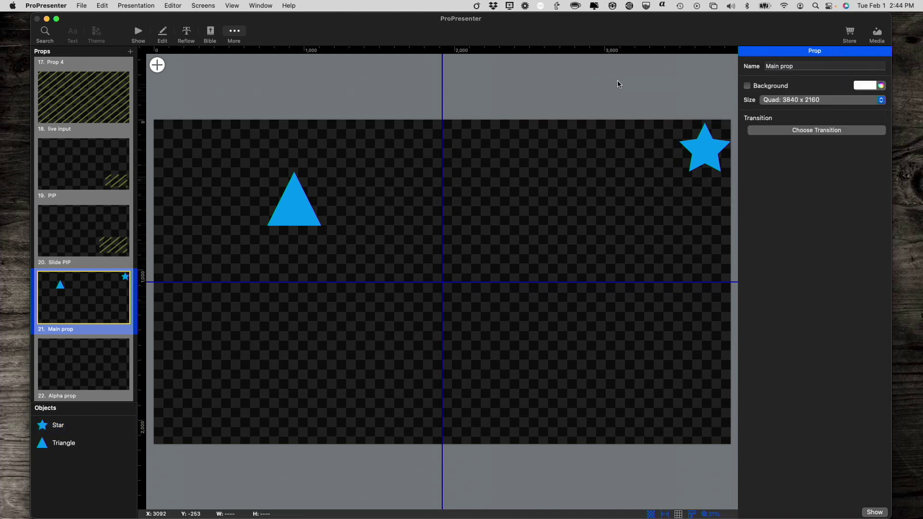
pyautogui.click(711, 147)
pyautogui.press('Delete')
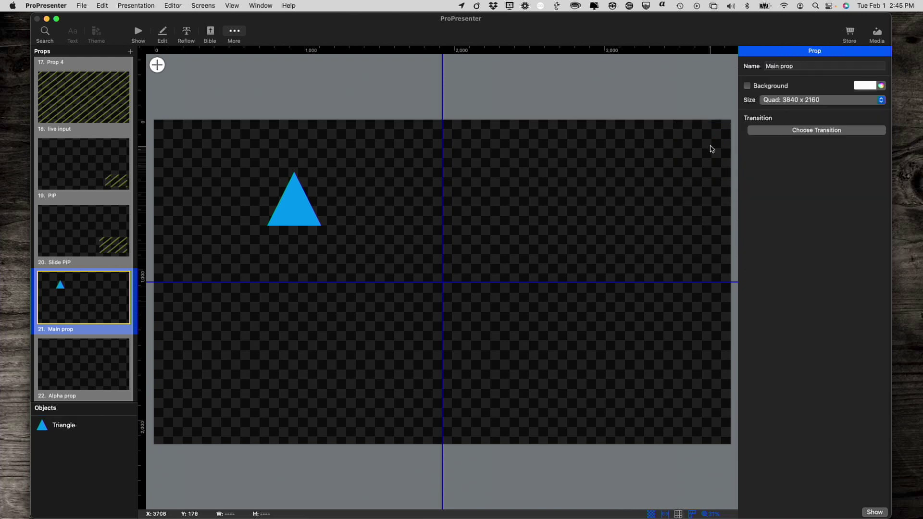
# Step: Add a star shape to Alpha prop in its top-right corner, then return to show view
pyautogui.click(70, 364)
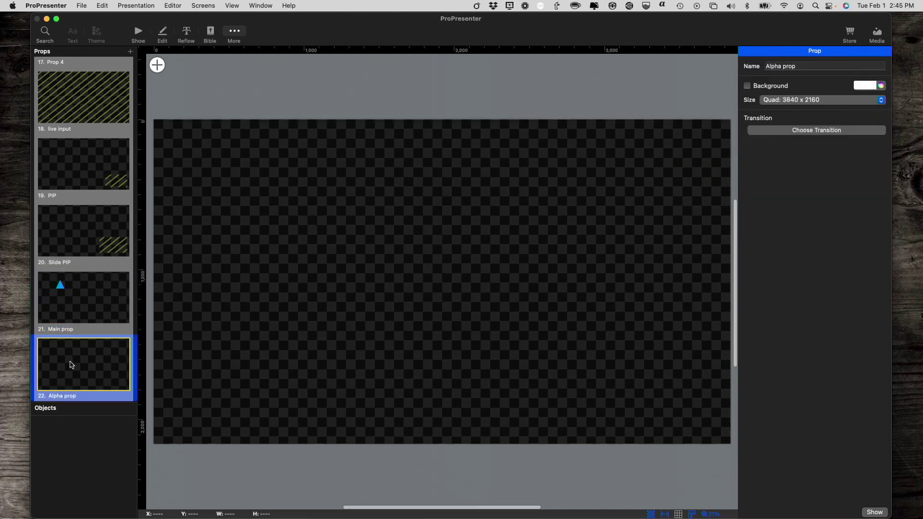
pyautogui.click(157, 65)
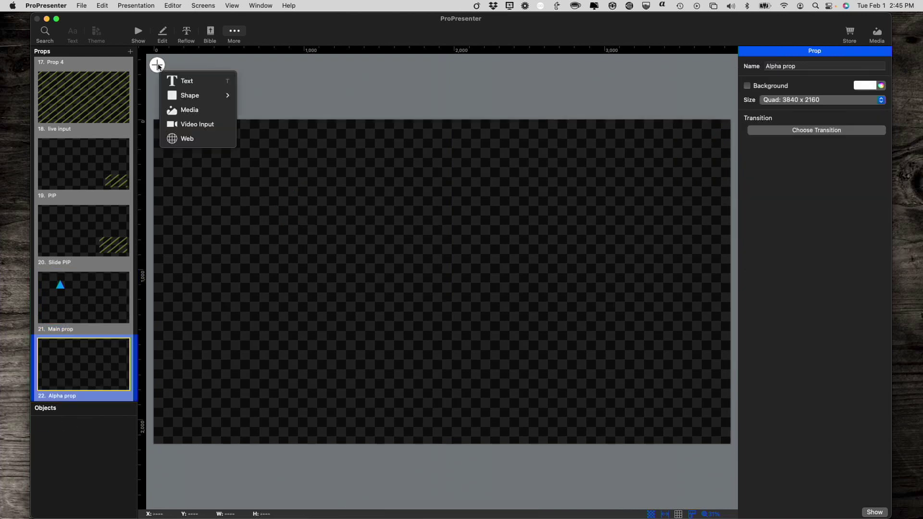
pyautogui.moveTo(180, 97)
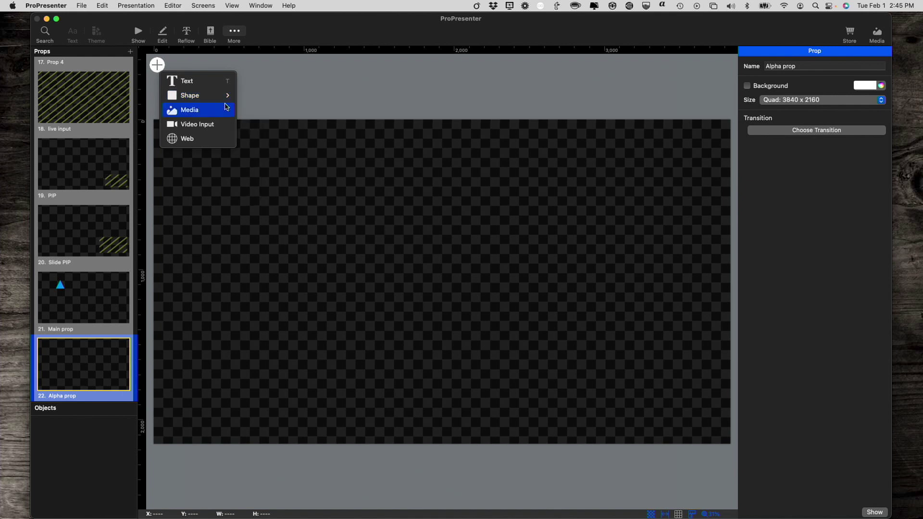
pyautogui.moveTo(223, 96)
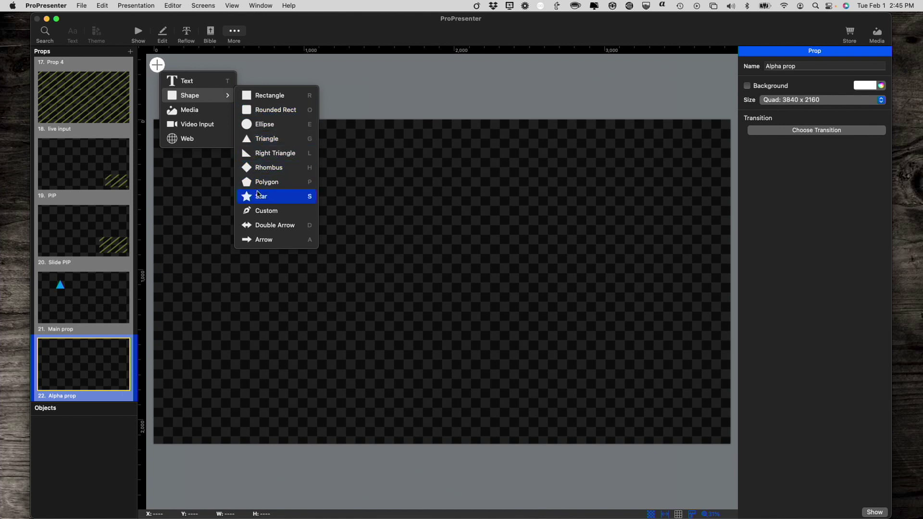
pyautogui.click(260, 196)
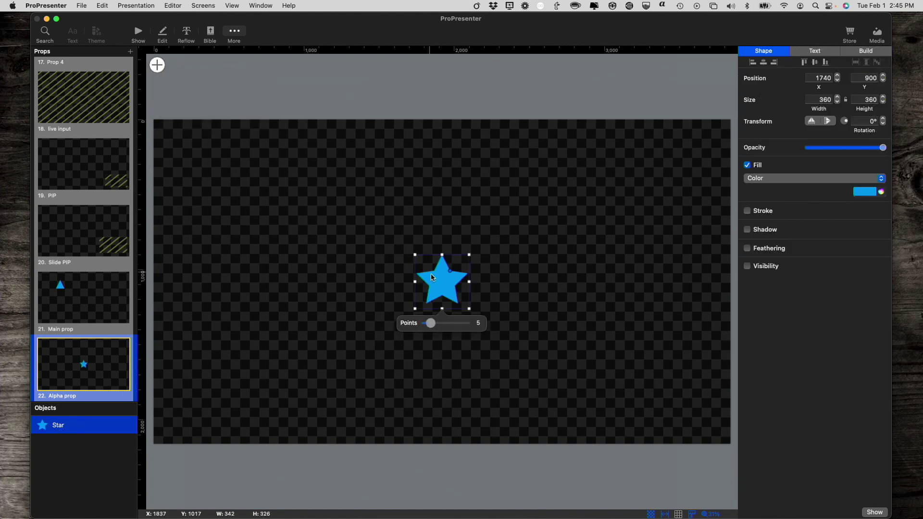
pyautogui.moveTo(438, 285); pyautogui.dragTo(700, 157)
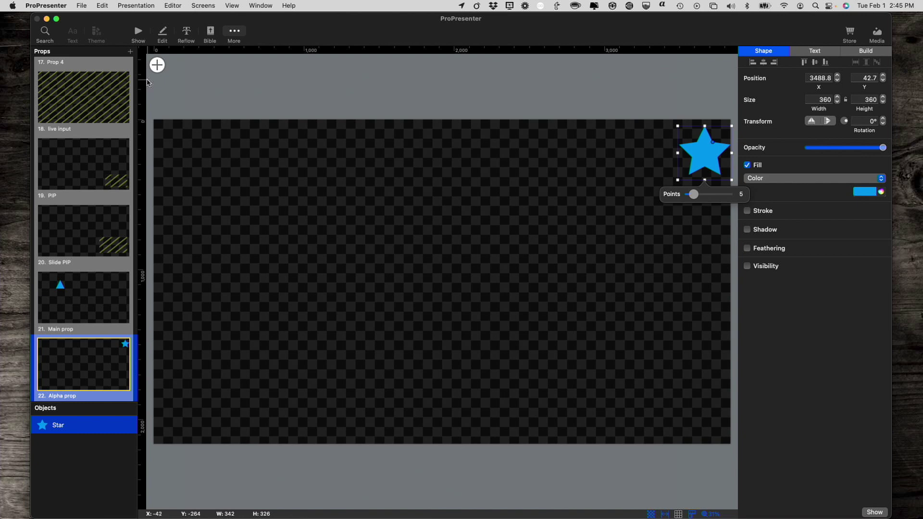
pyautogui.click(138, 33)
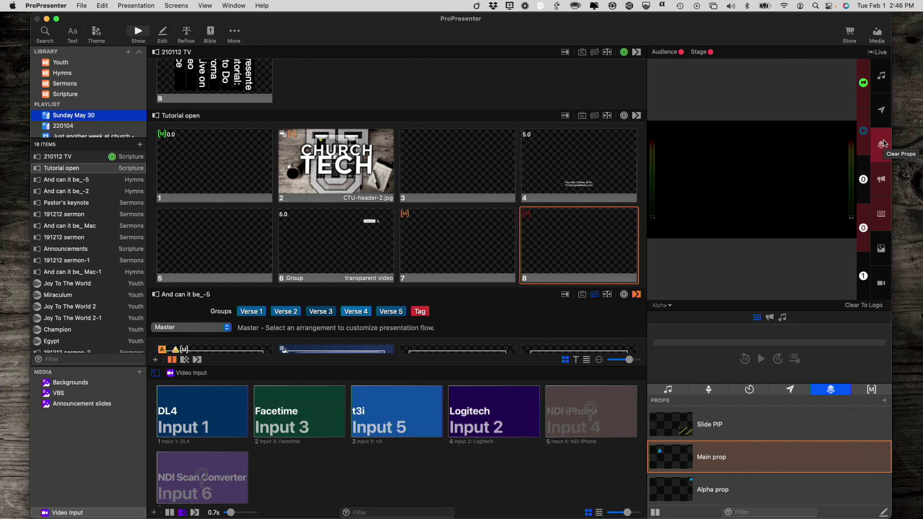
# Step: Clear props, preview the Quad screen, and trigger Main prop and Alpha prop together
pyautogui.click(883, 143)
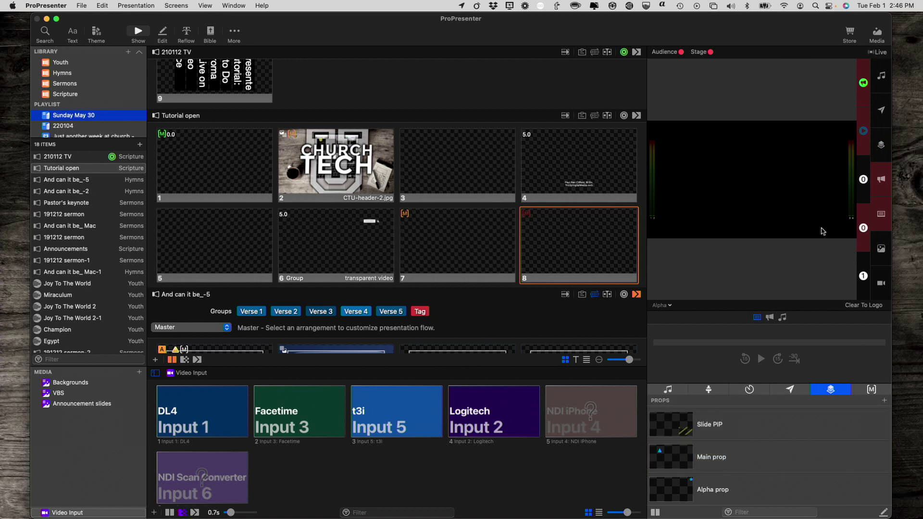
pyautogui.click(668, 305)
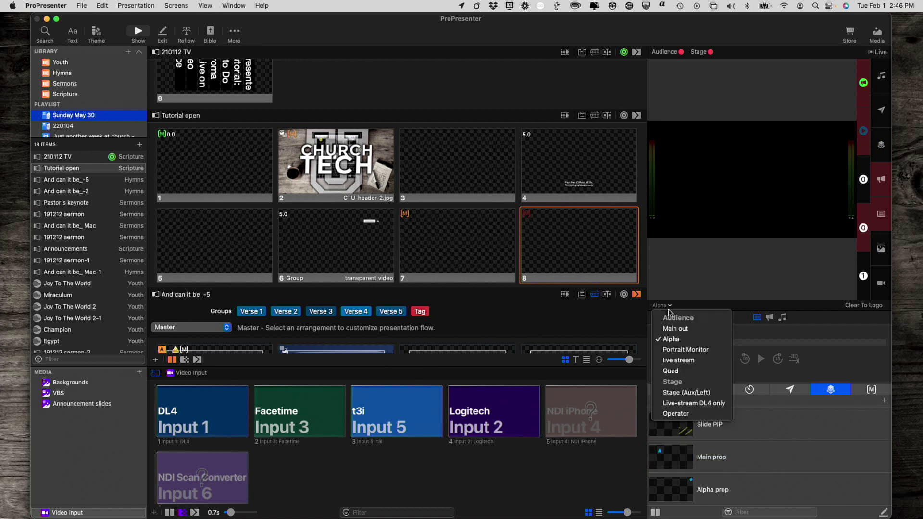
pyautogui.click(670, 371)
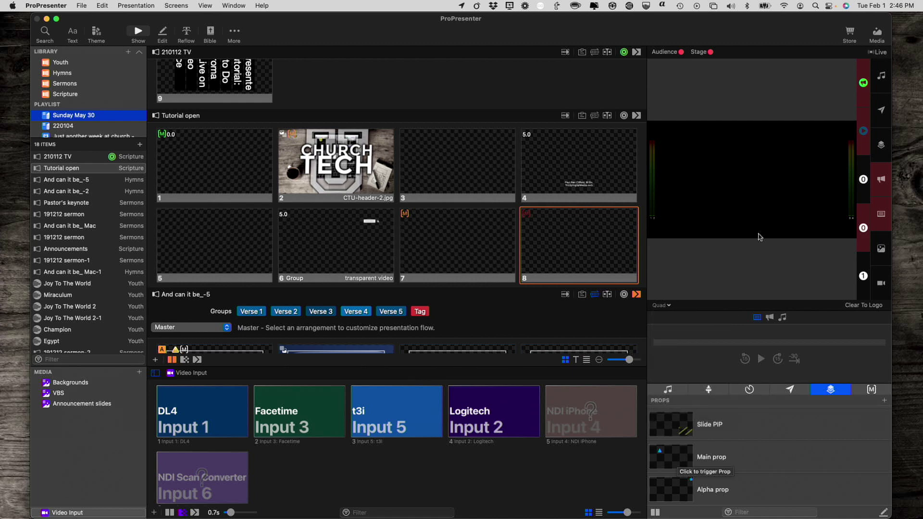
pyautogui.click(683, 462)
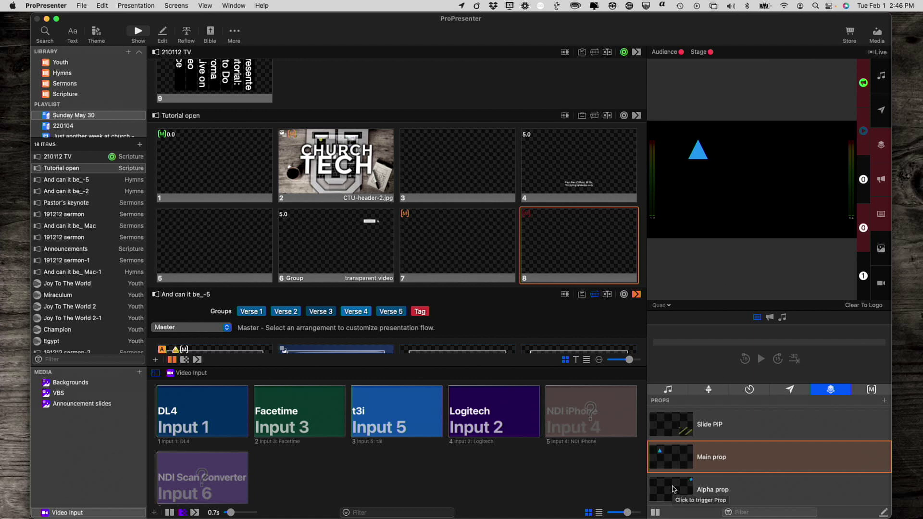
pyautogui.click(673, 489)
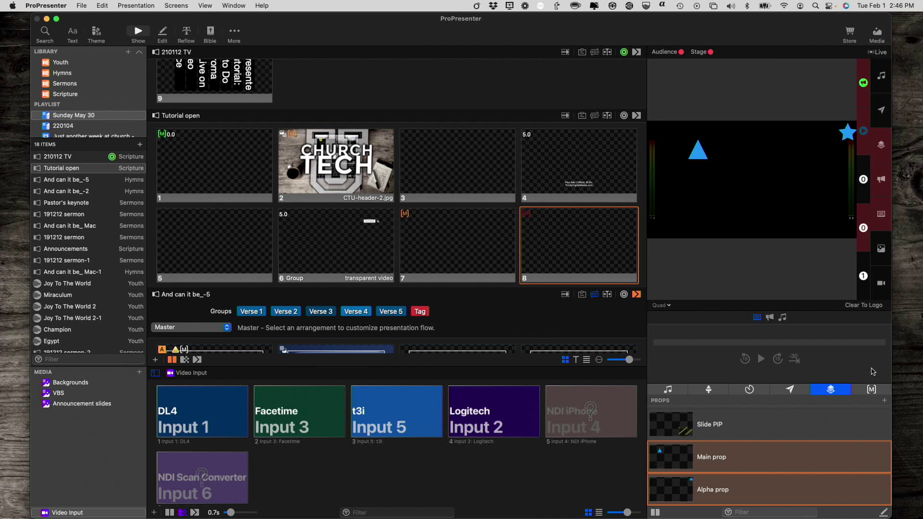
pyautogui.click(871, 390)
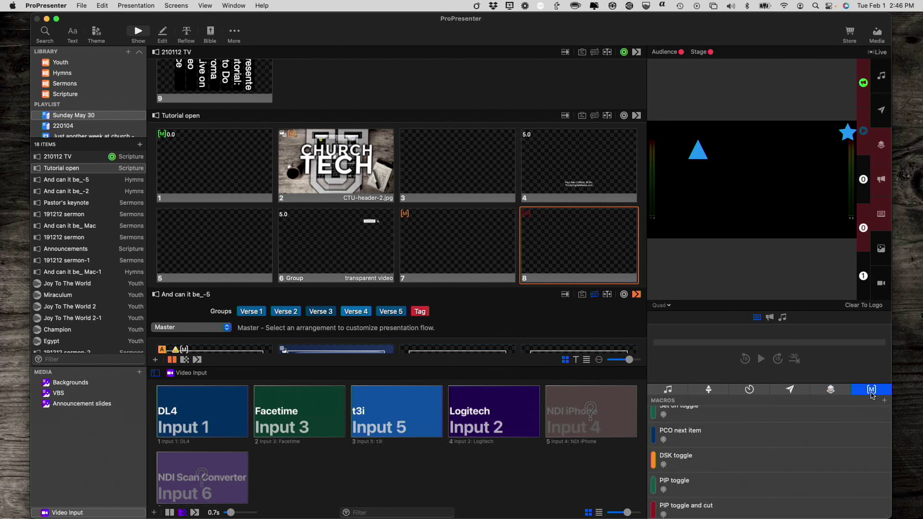
# Step: Put slide 2 of And can it be_-5 live and preview the Alpha screen
pyautogui.scroll(-1, 795, 447)
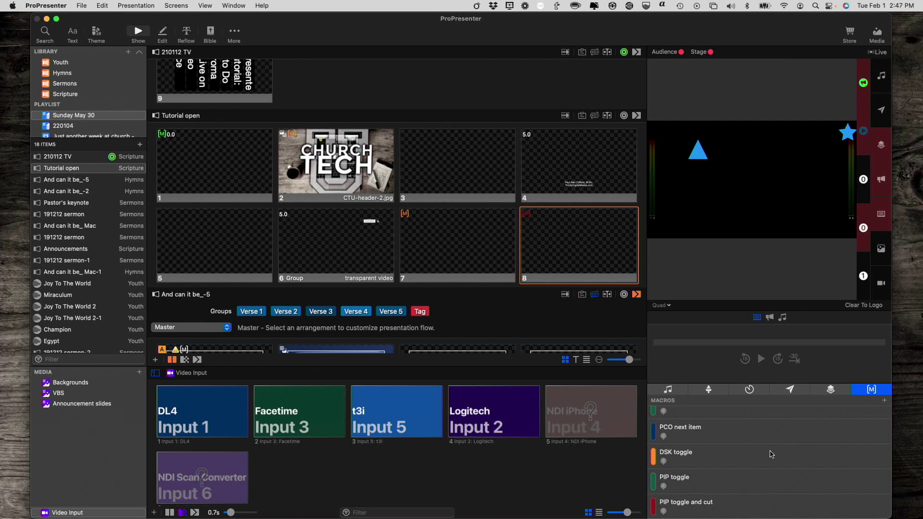
pyautogui.scroll(-5, 530, 225)
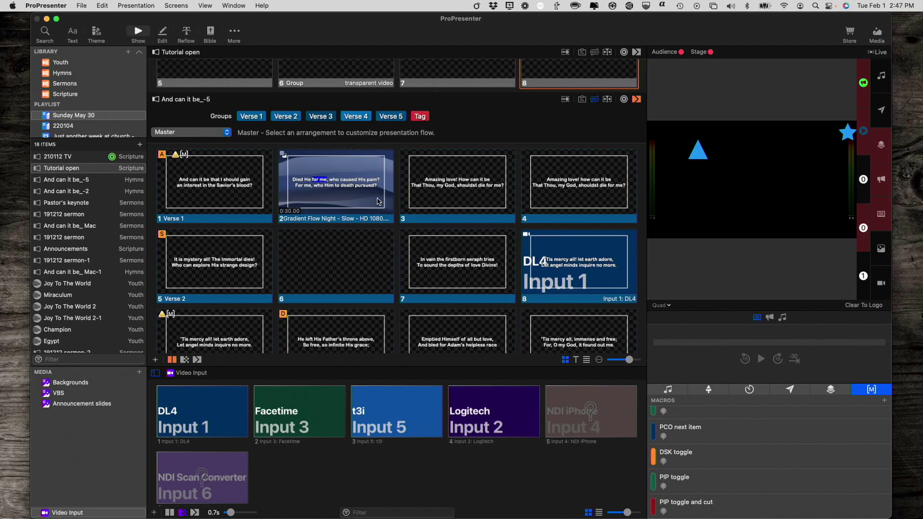
pyautogui.click(378, 201)
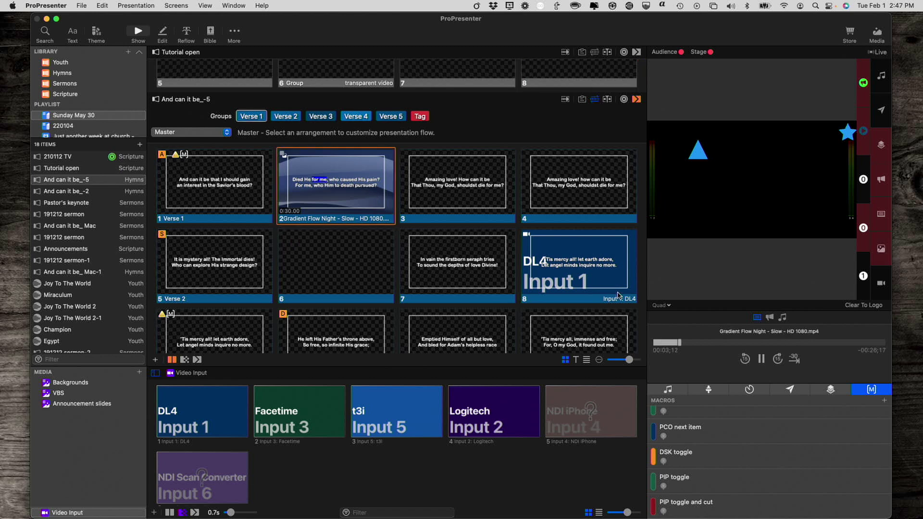
pyautogui.click(659, 306)
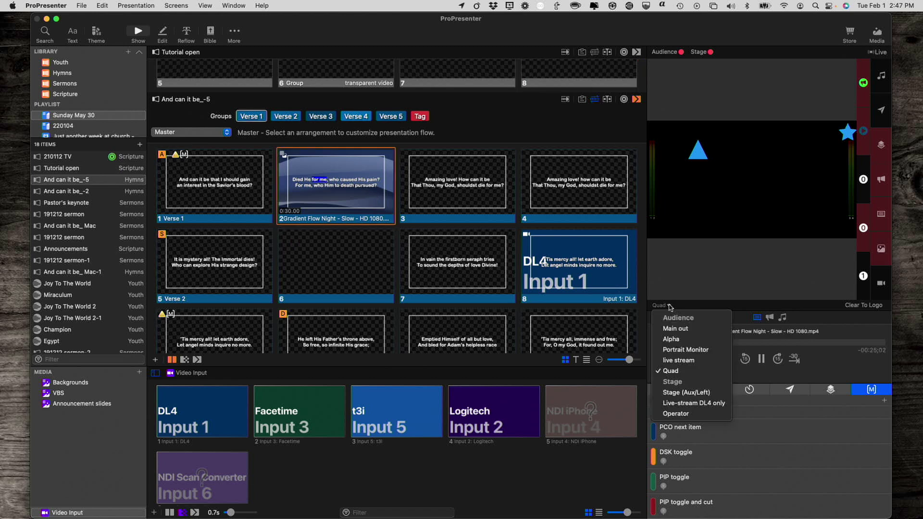
pyautogui.click(671, 341)
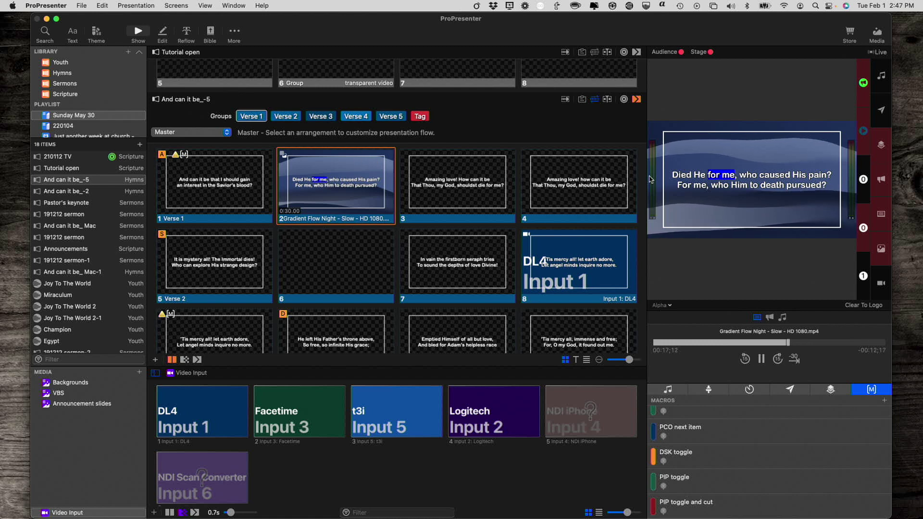
# Step: Set the preview screen back to Quad, showing only the triangle and star on black
pyautogui.click(670, 306)
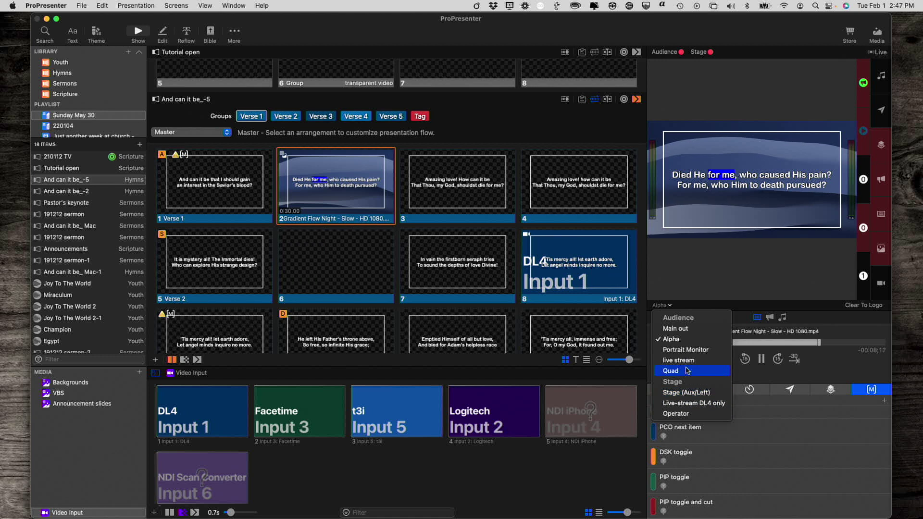
pyautogui.click(670, 371)
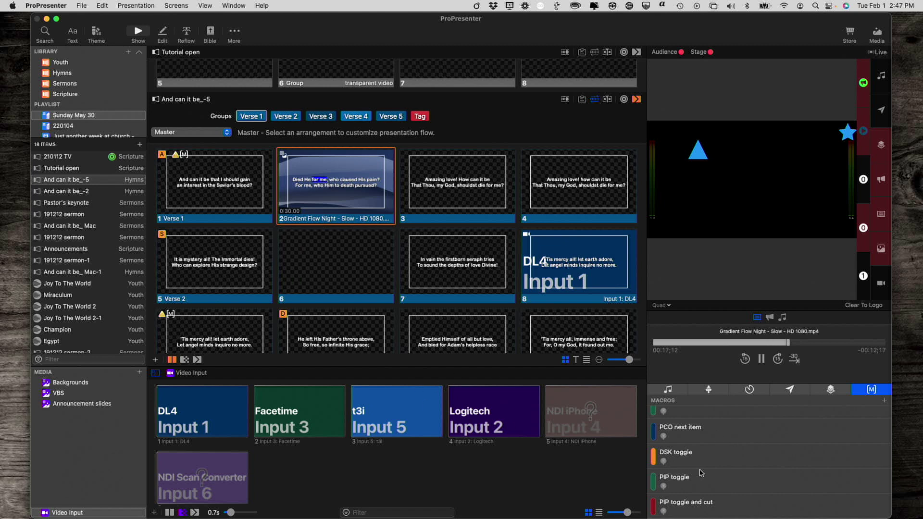
pyautogui.scroll(5, 701, 472)
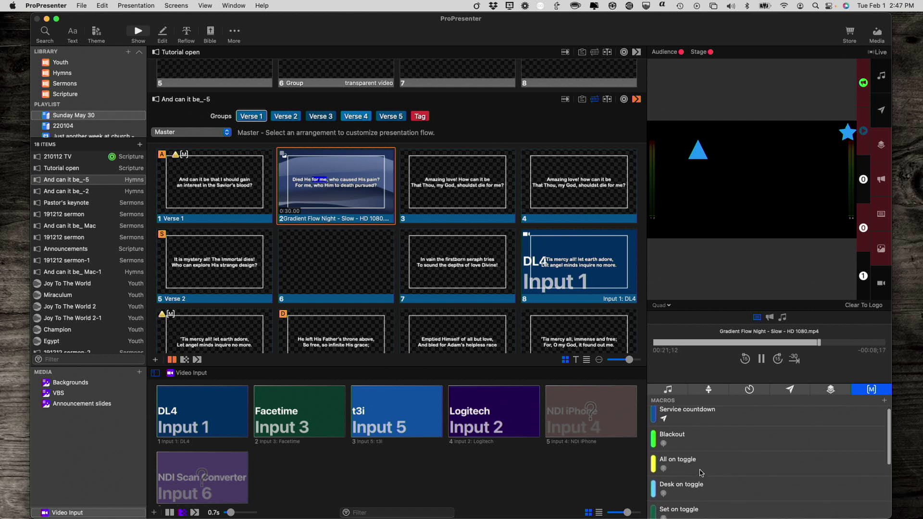
pyautogui.scroll(-5, 701, 473)
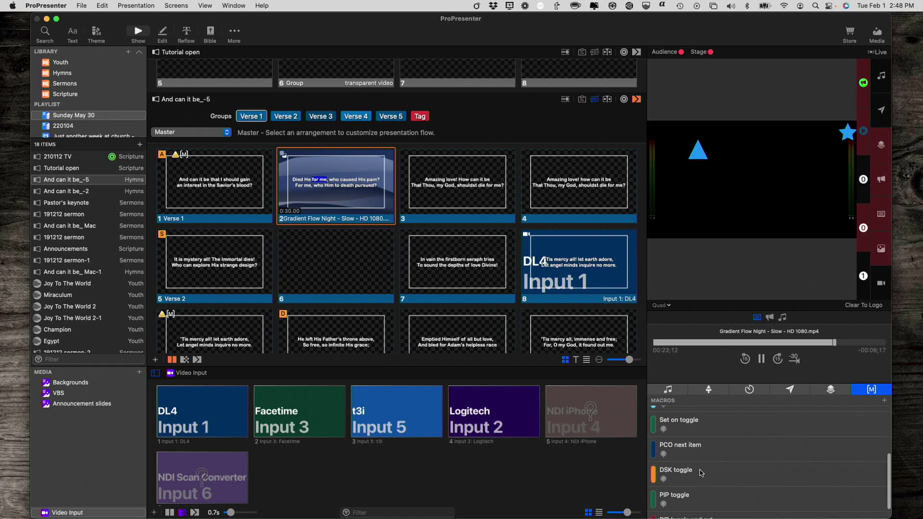
pyautogui.scroll(-2, 701, 472)
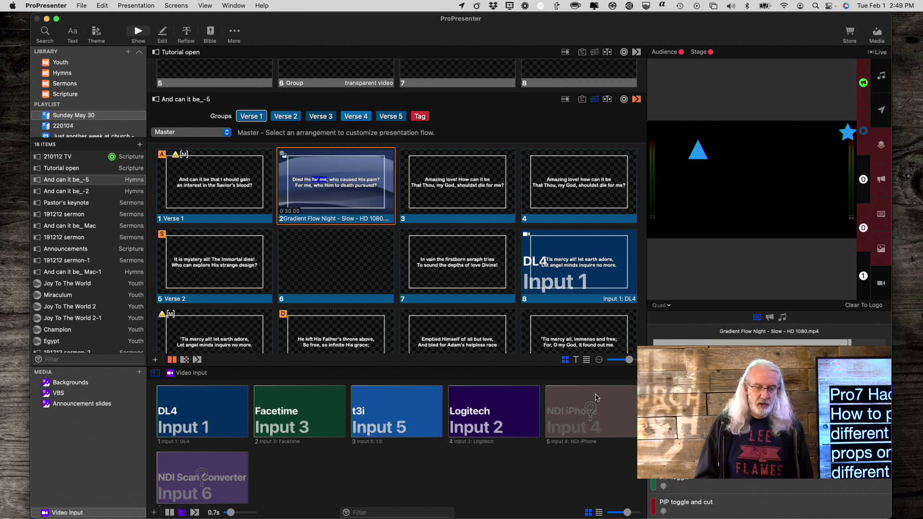
# Step: Preview the live stream screen, which shows slide 2 over the video without props
pyautogui.click(666, 306)
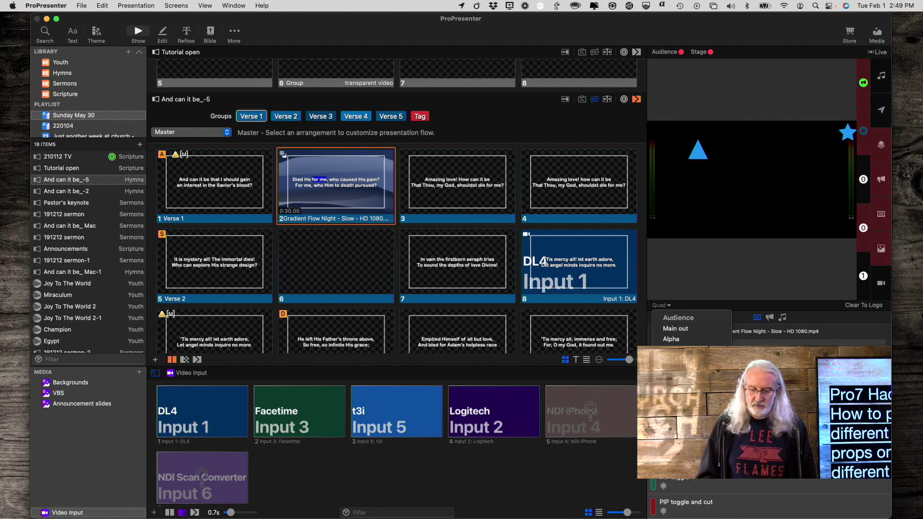
pyautogui.click(678, 349)
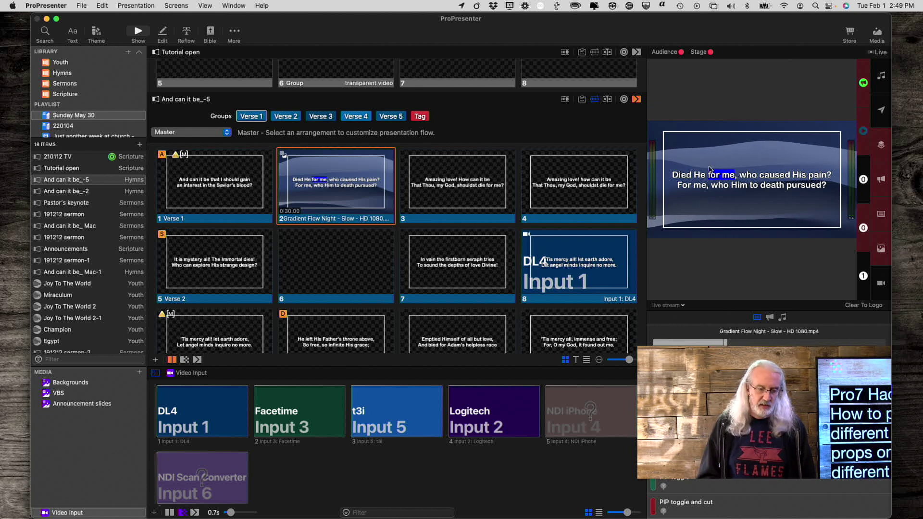
pyautogui.click(166, 7)
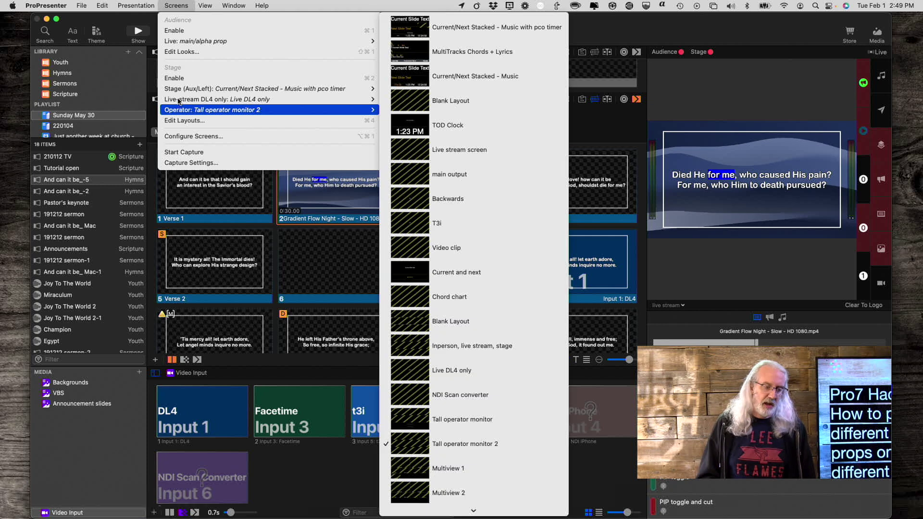
# Step: Through Screens > Edit Looks, tick Props for the live stream screen in main/alpha prop look
pyautogui.click(188, 51)
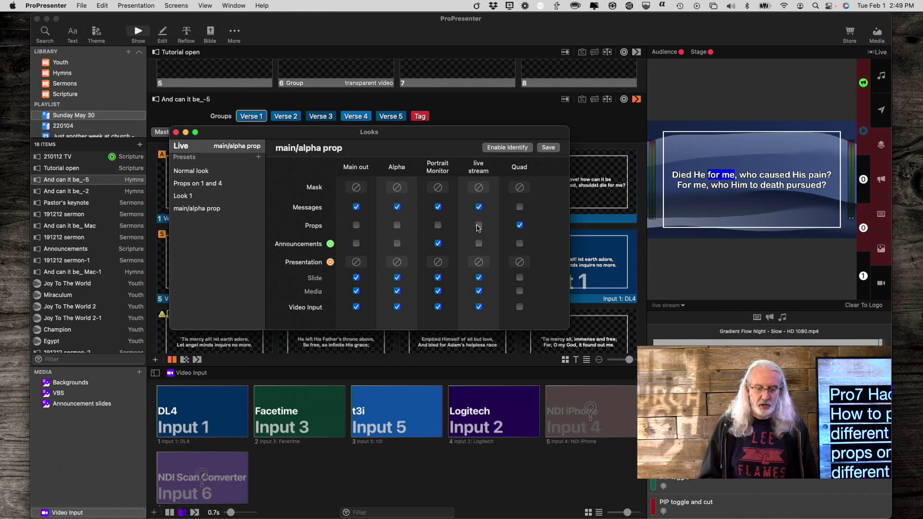
pyautogui.click(479, 226)
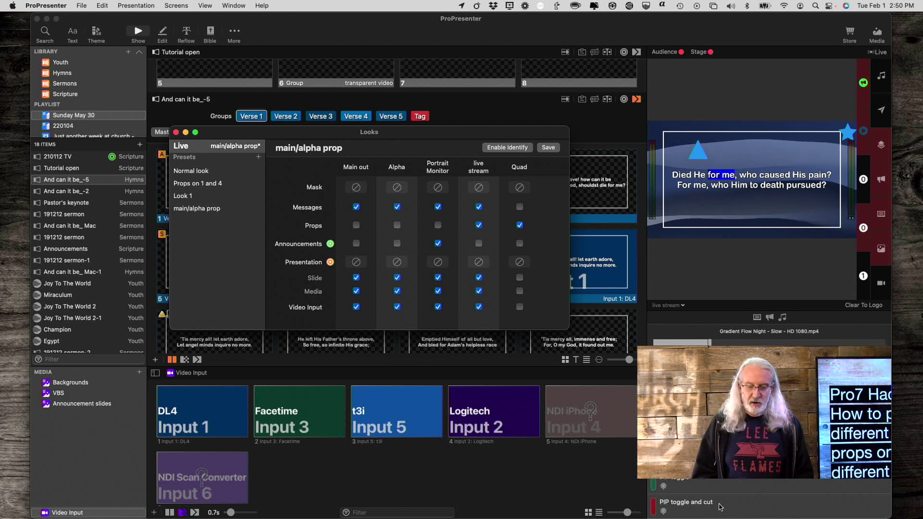
# Step: Close the Looks window, returning to the live stream preview with triangle and star props
pyautogui.press('super+w')
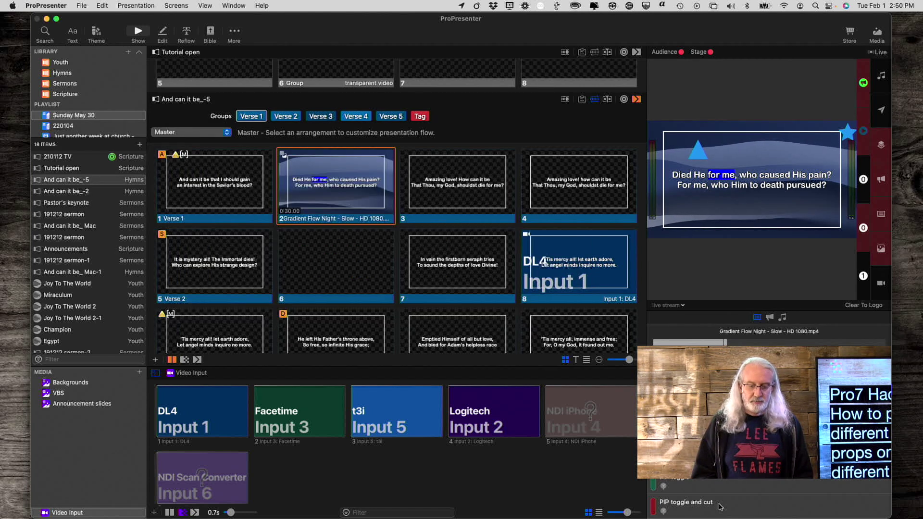